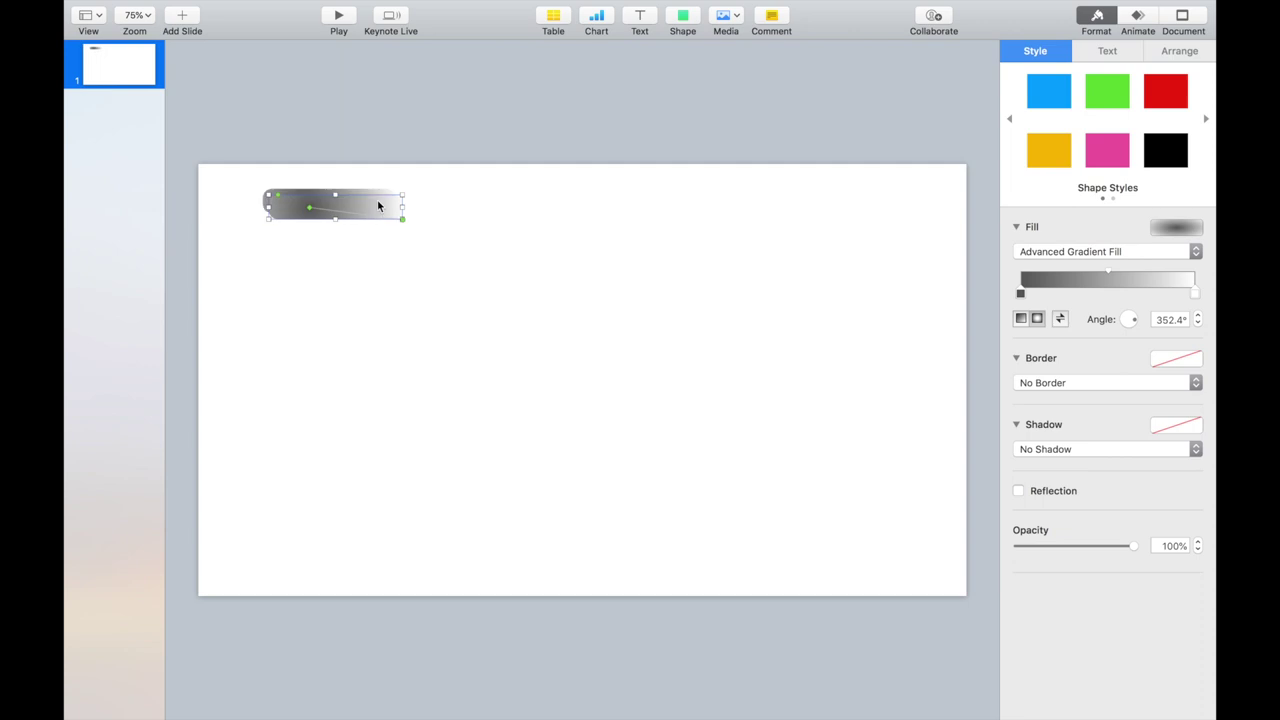
- Change the second bar's fill to Gradient Fill
left_click(1063, 252)
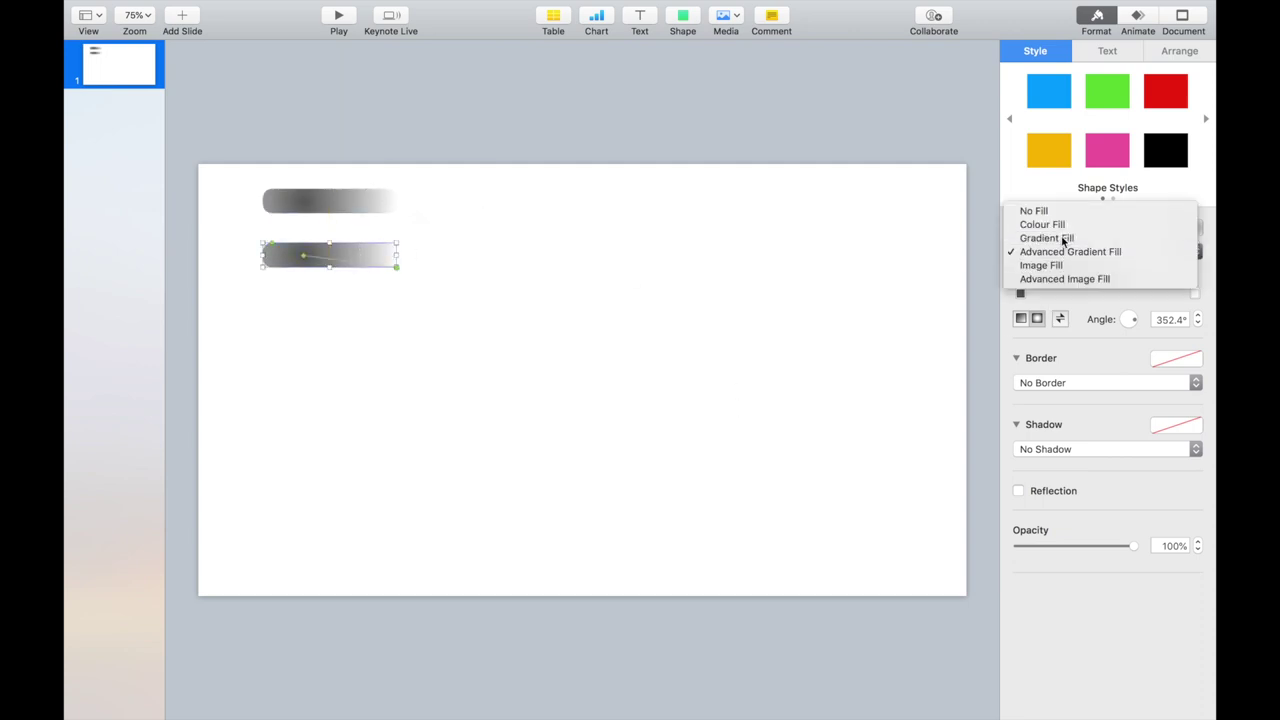
left_click(1063, 239)
left_click(609, 281)
- Duplicate the gradient bar below the second one and give the copy a light grey Colour Fill
left_click_drag(333, 254, 327, 308)
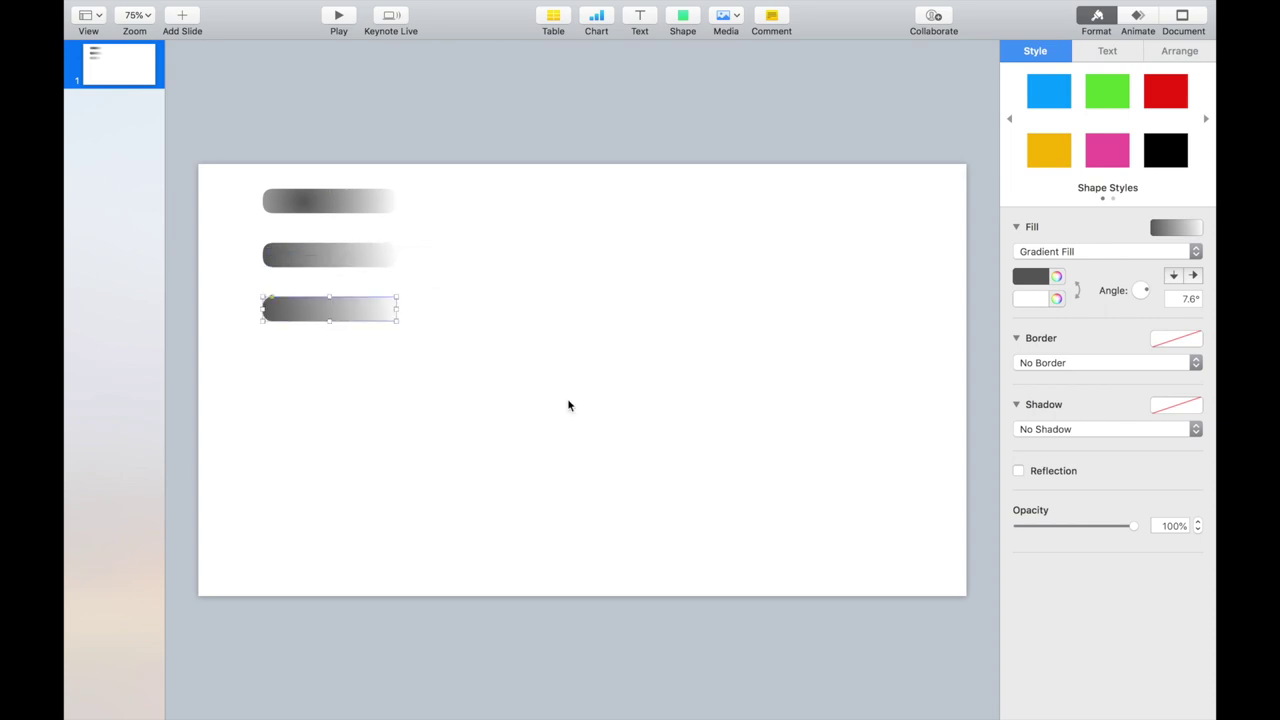
left_click(1034, 254)
left_click(1041, 240)
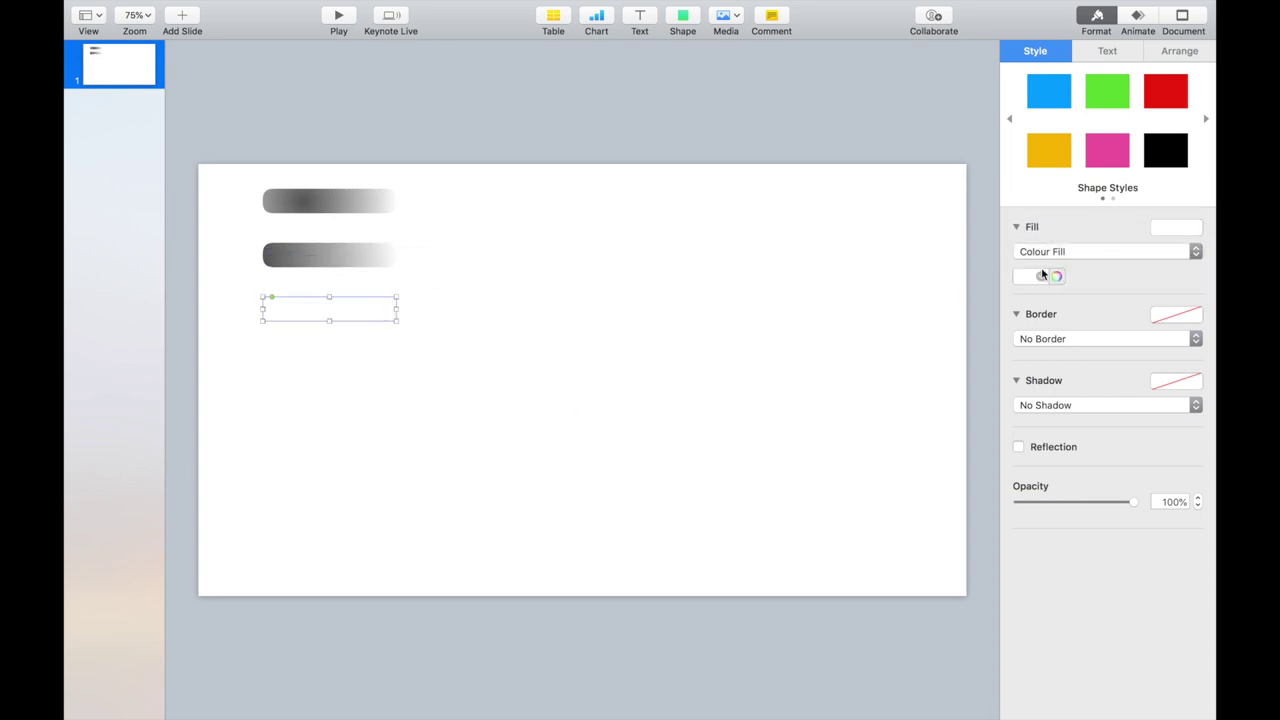
left_click(1040, 276)
left_click(998, 370)
left_click(491, 331)
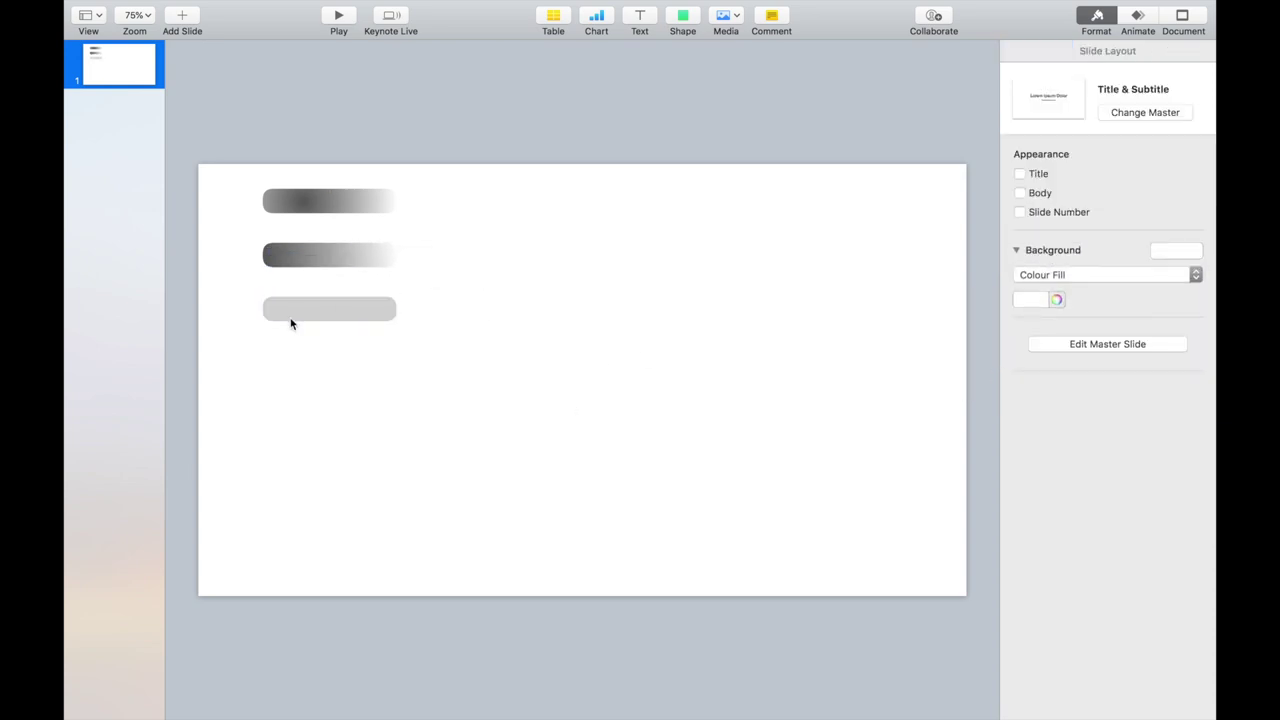
- Duplicate the light grey bar below itself and set the copy's fill to Image Fill
left_click_drag(363, 318, 343, 371)
left_click(1090, 252)
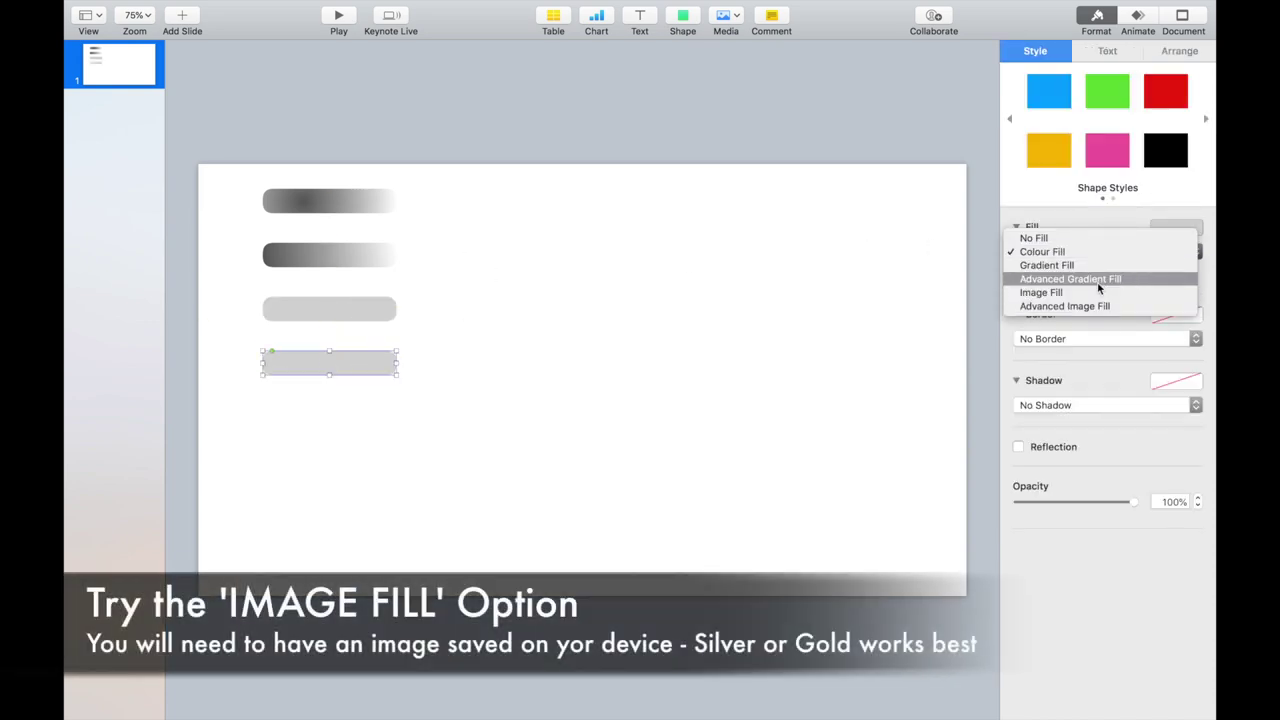
left_click(1098, 292)
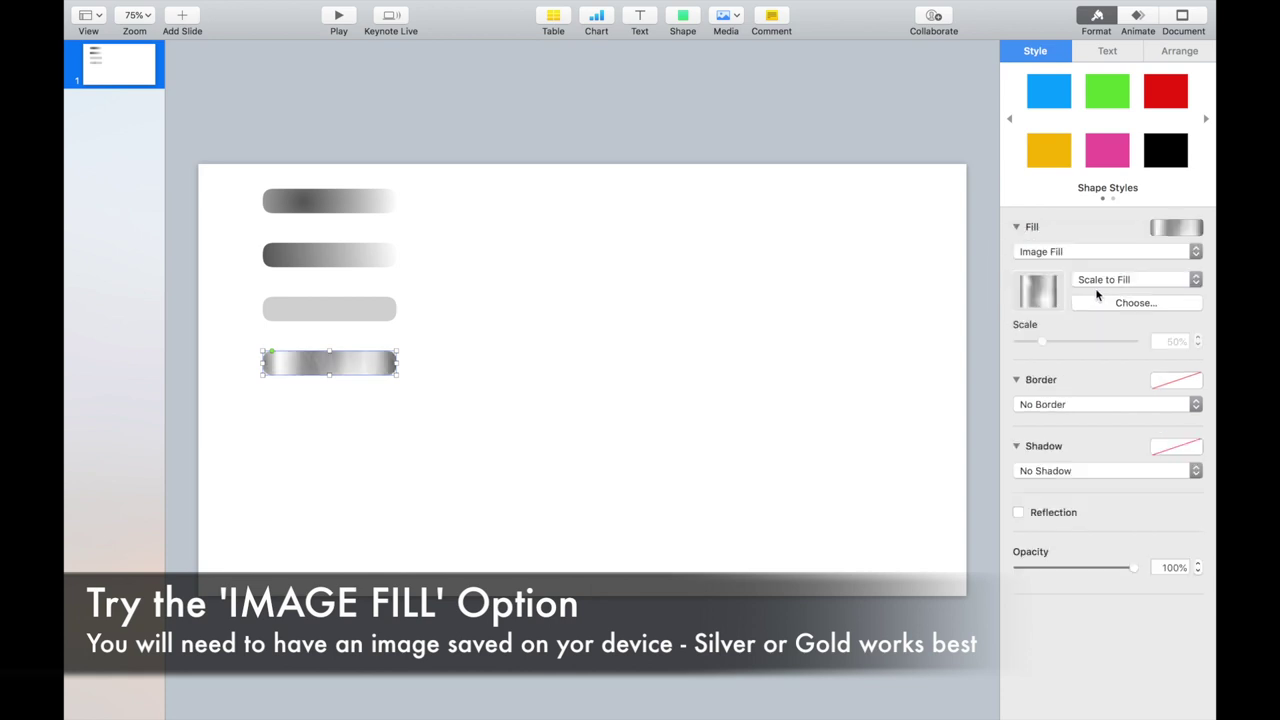
- Choose the silver-texture screenshot from the Desktop as the fourth bar's fill image
left_click(1135, 302)
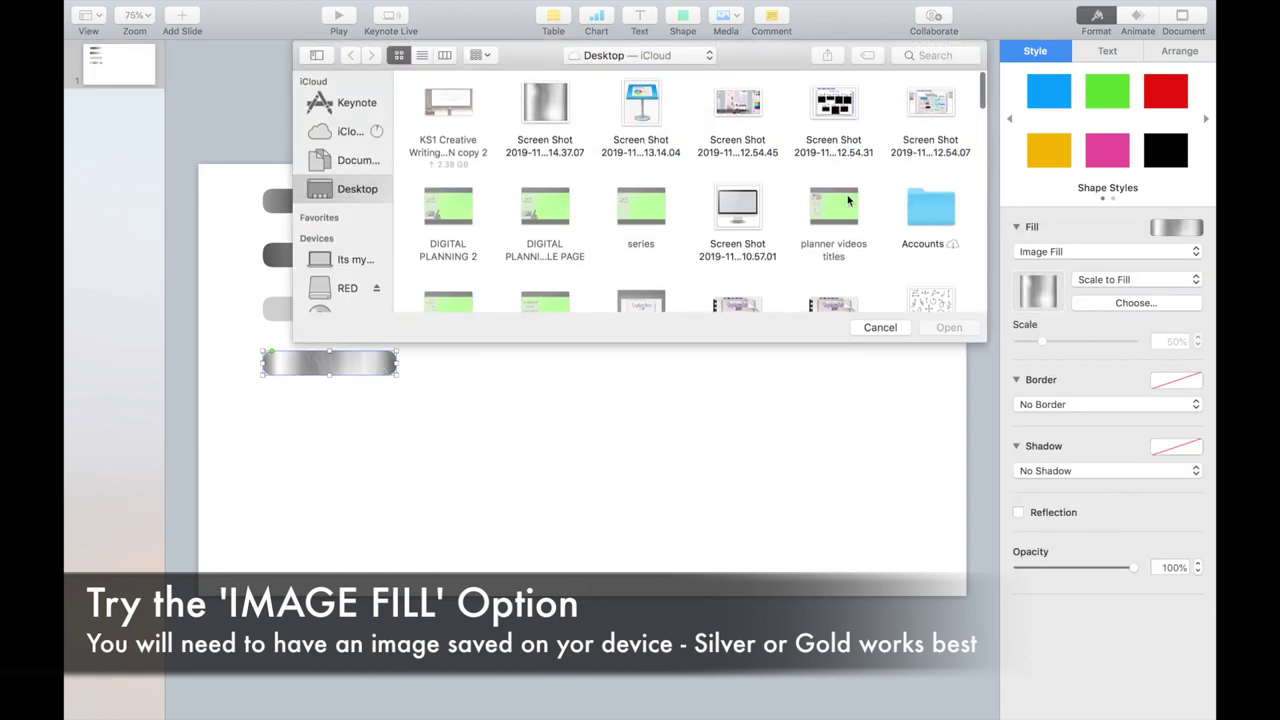
left_click(557, 109)
left_click(952, 330)
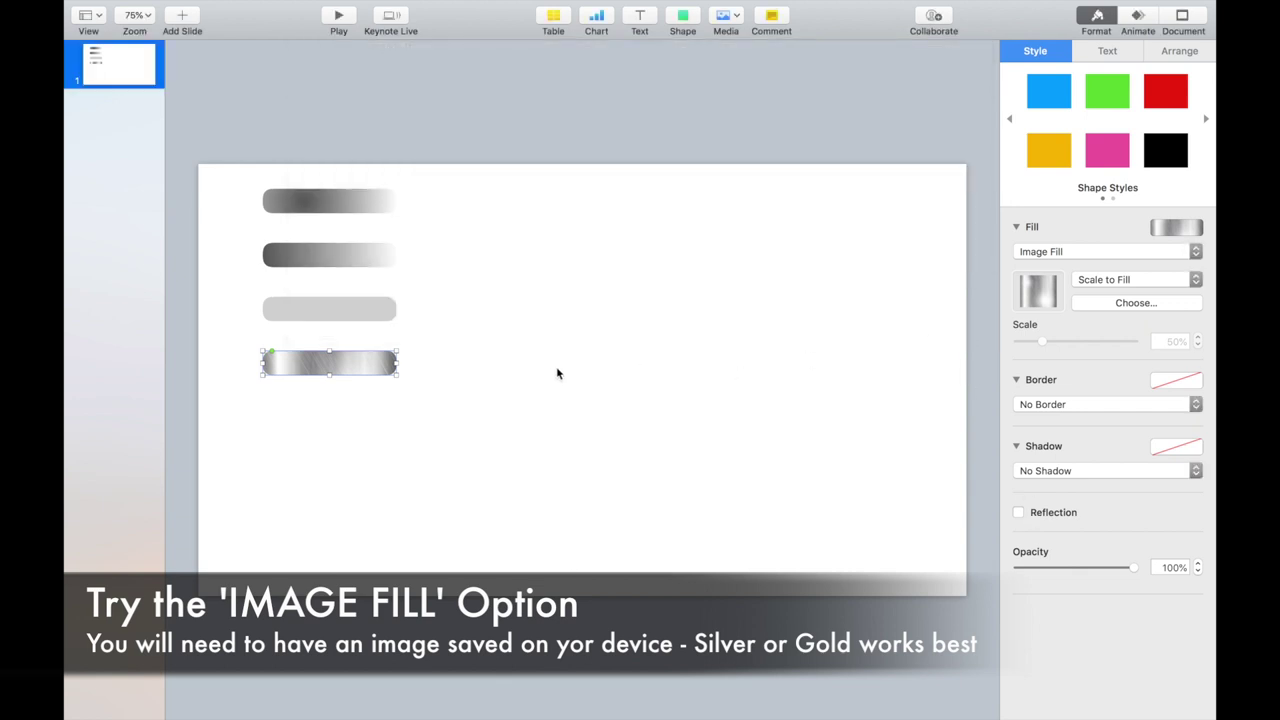
left_click(544, 301)
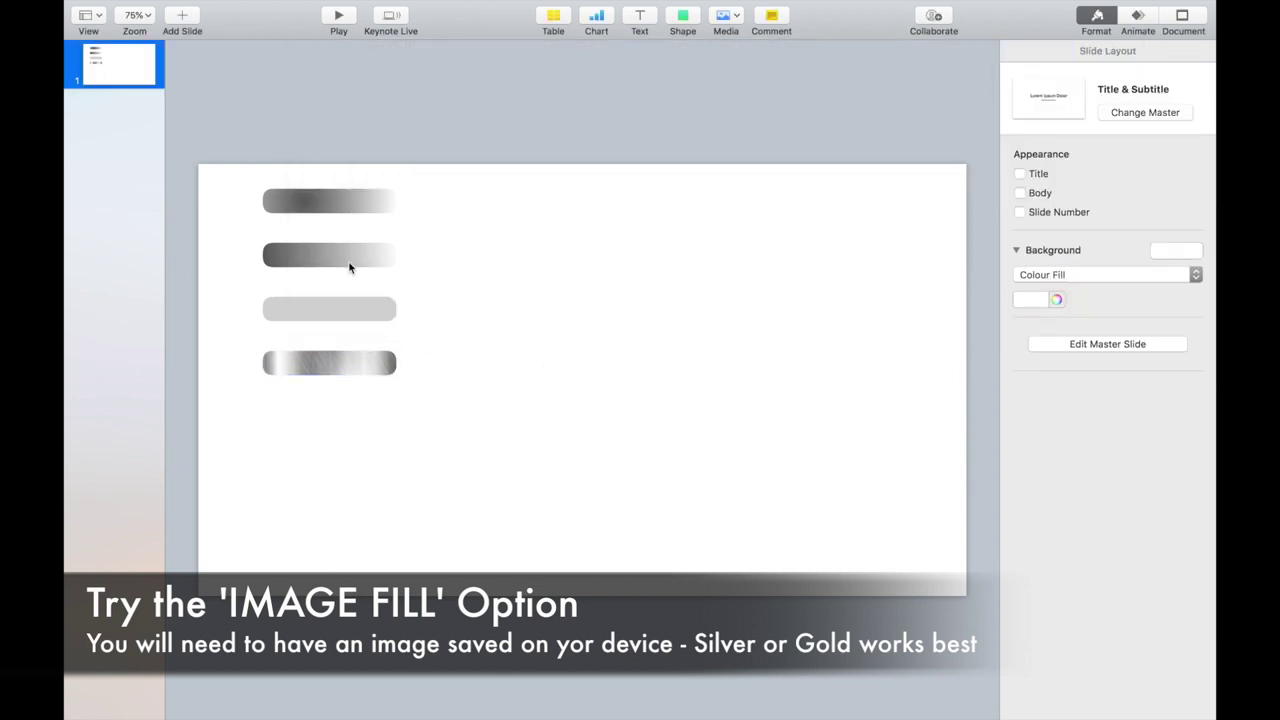
- Add a text box beside the top bar and set its text to "Gradient Fill"
left_click(640, 16)
left_click_drag(582, 381, 441, 201)
left_click(1087, 205)
left_click(808, 251)
left_click(1035, 50)
left_click(1062, 252)
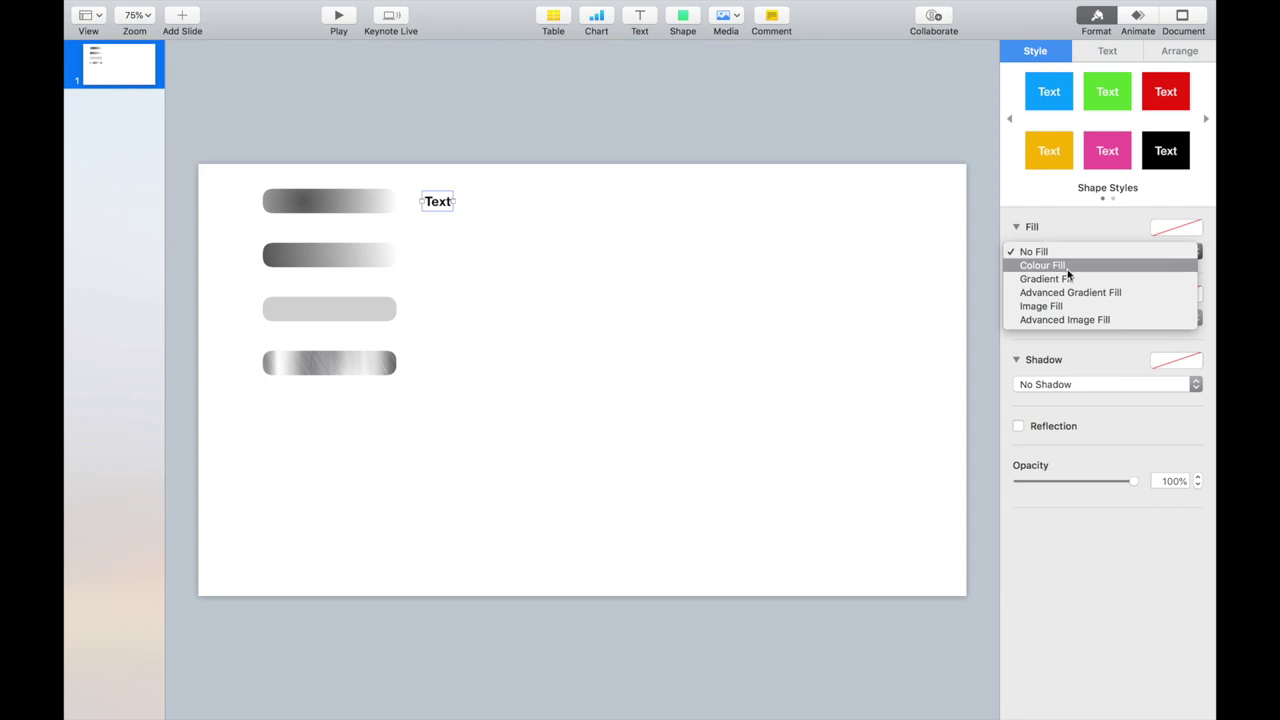
left_click(437, 200)
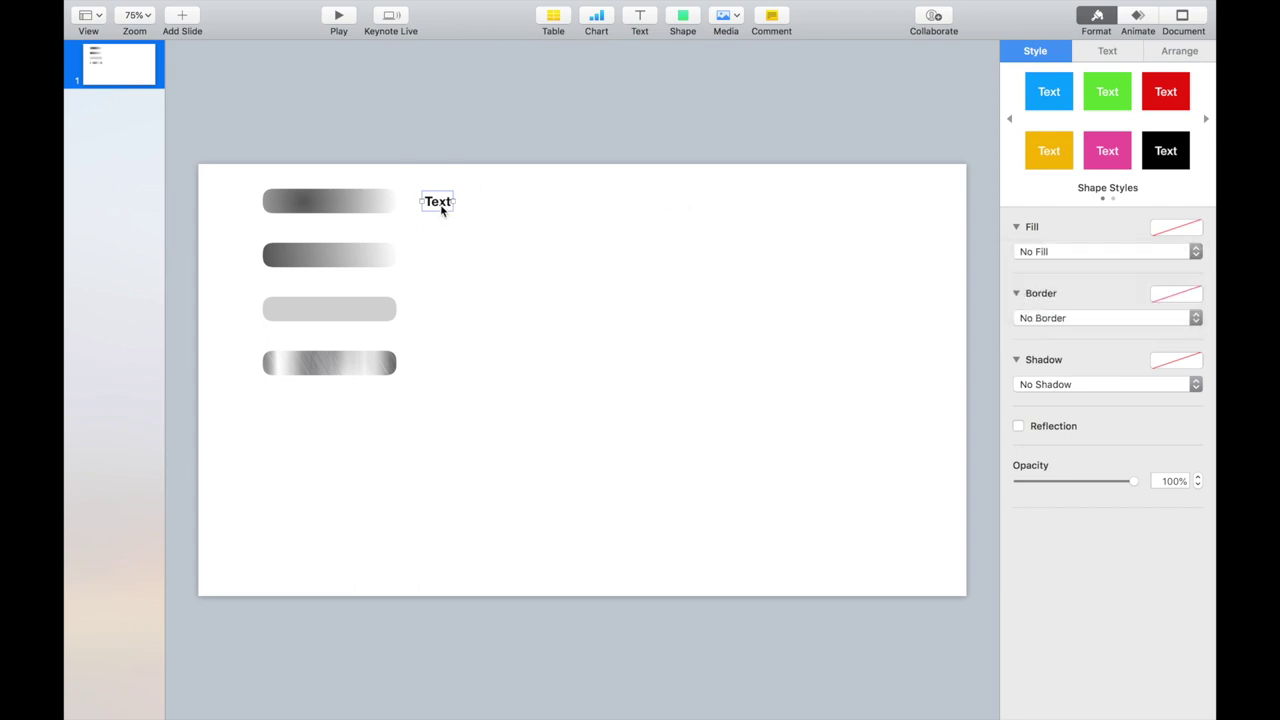
left_click(439, 201)
type("Grai")
type("dient Fill")
- Duplicate the label so the second bar has "Gradient Fill" and the top bar's label reads "Advance Gradient fill"
mouse_move(478, 204)
left_mouse_down()
mouse_move(477, 254)
mouse_move(482, 203)
left_mouse_up()
type("Advance")
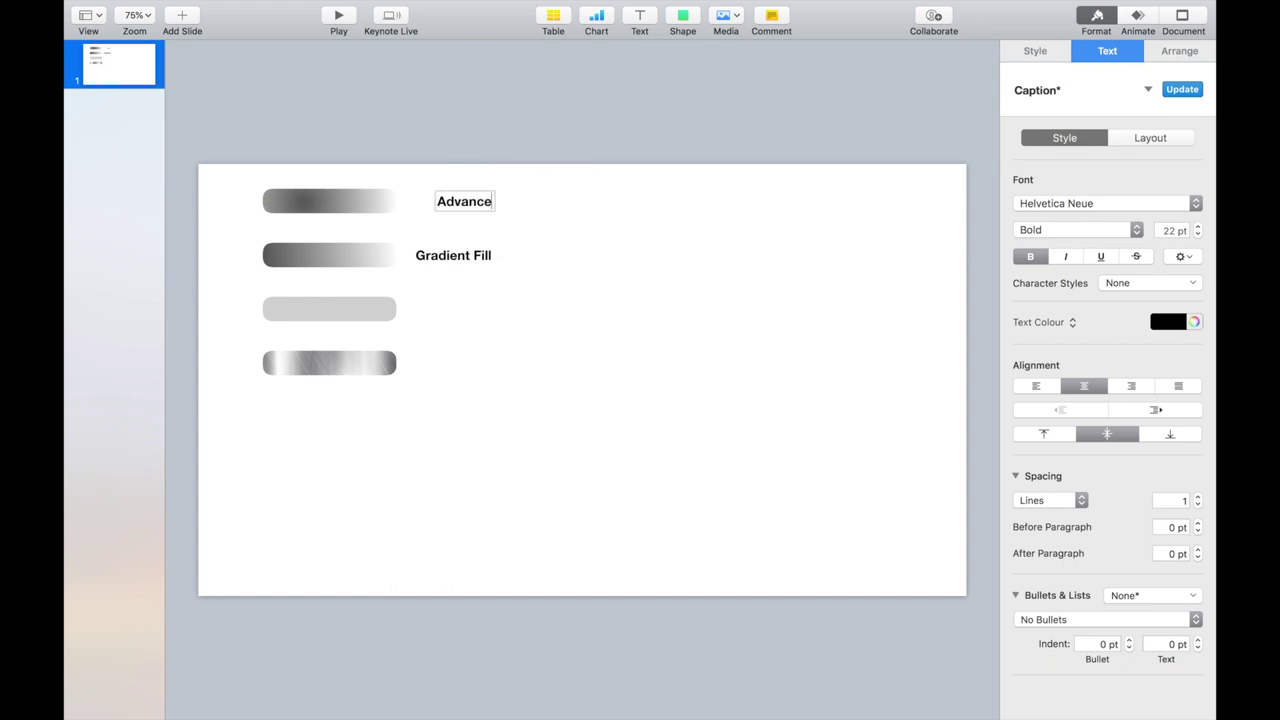
type(" Gradient")
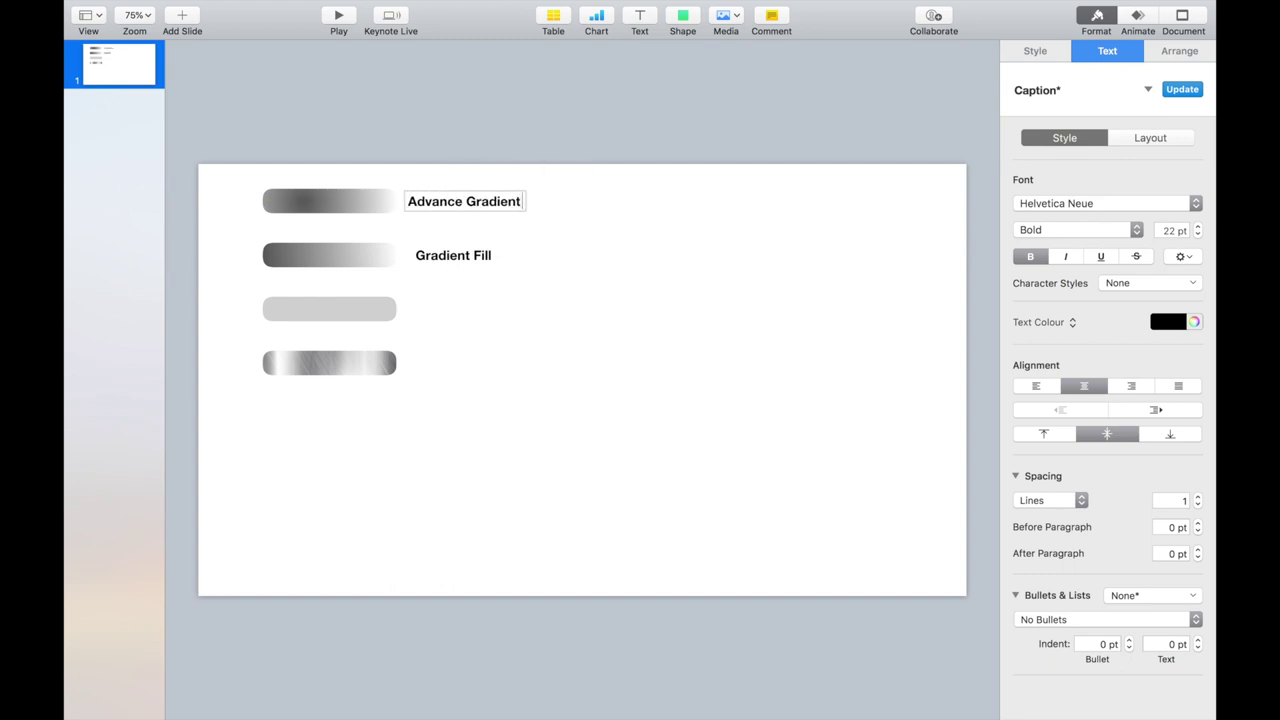
type(" fill")
left_click_drag(504, 203, 502, 203)
left_click(1070, 252)
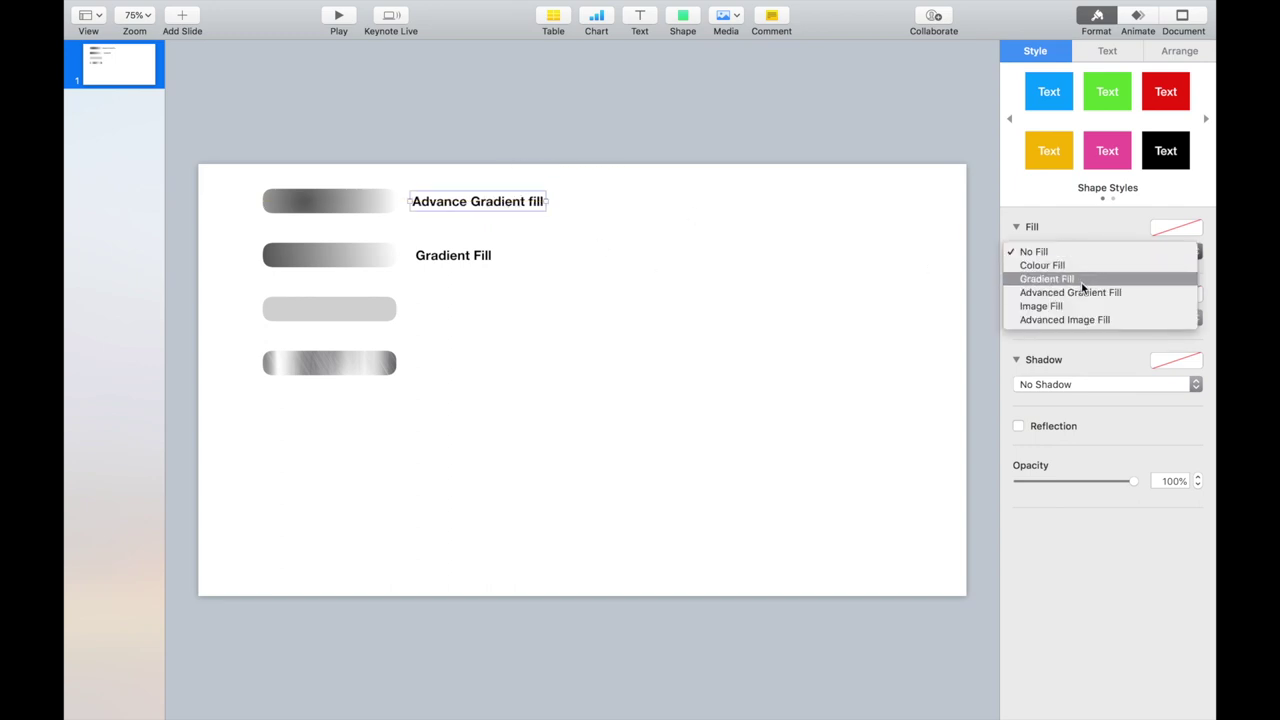
left_click(509, 224)
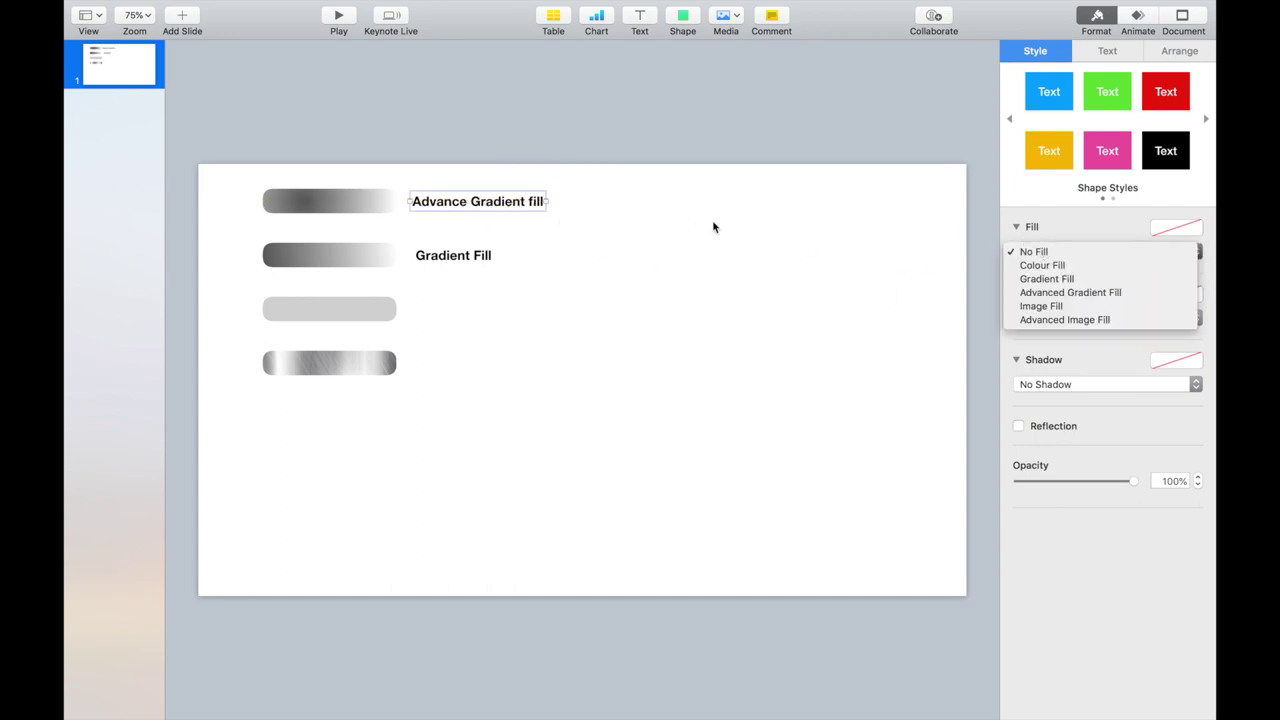
left_click(543, 221)
- Copy the label beside the light grey third bar and change its text to "Colour Fill"
left_click_drag(519, 203, 520, 301)
type("Colour Fill")
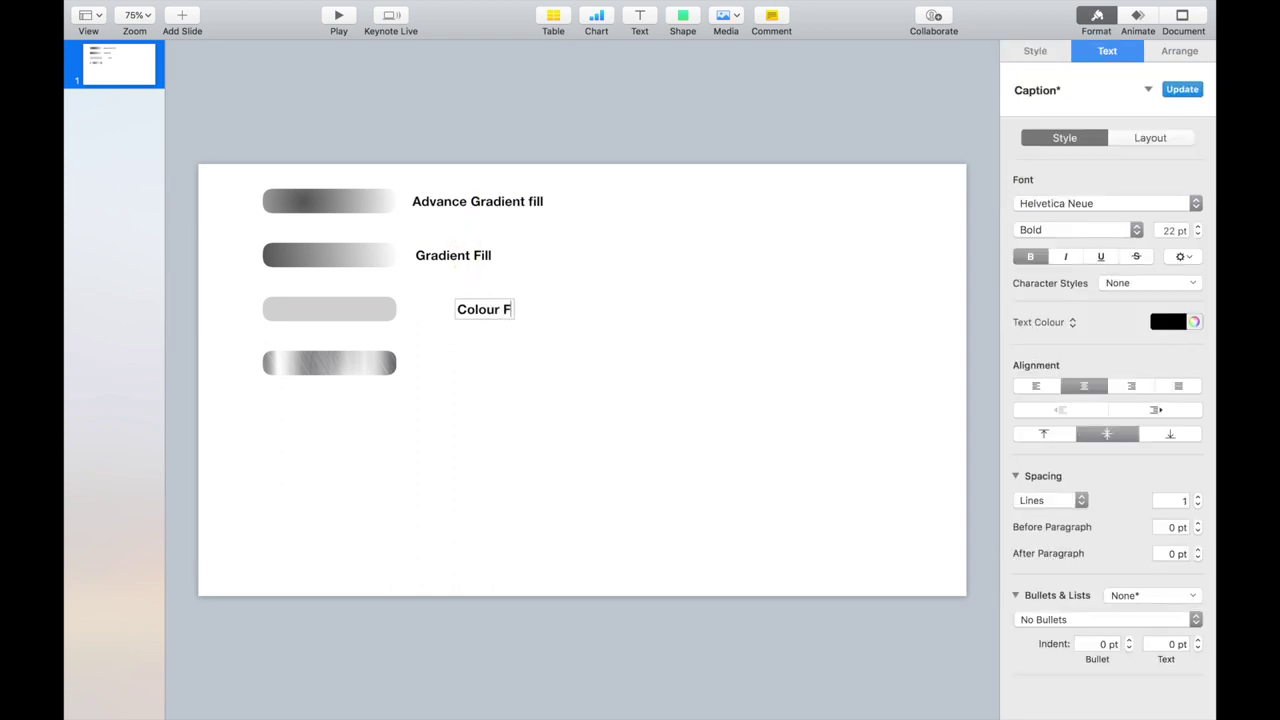
left_click(623, 303)
- Copy the label beside the silver fourth bar and change its text to "Image Fill"
left_click_drag(492, 313, 455, 366)
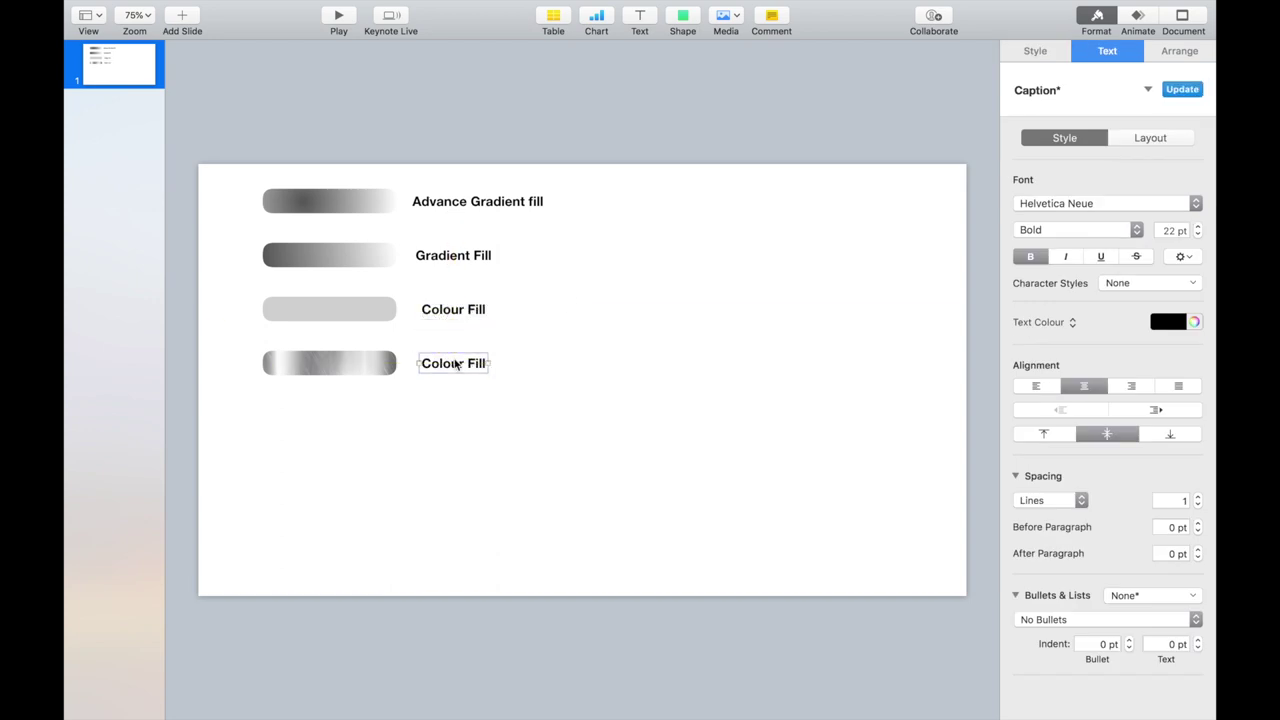
type("Image Fill")
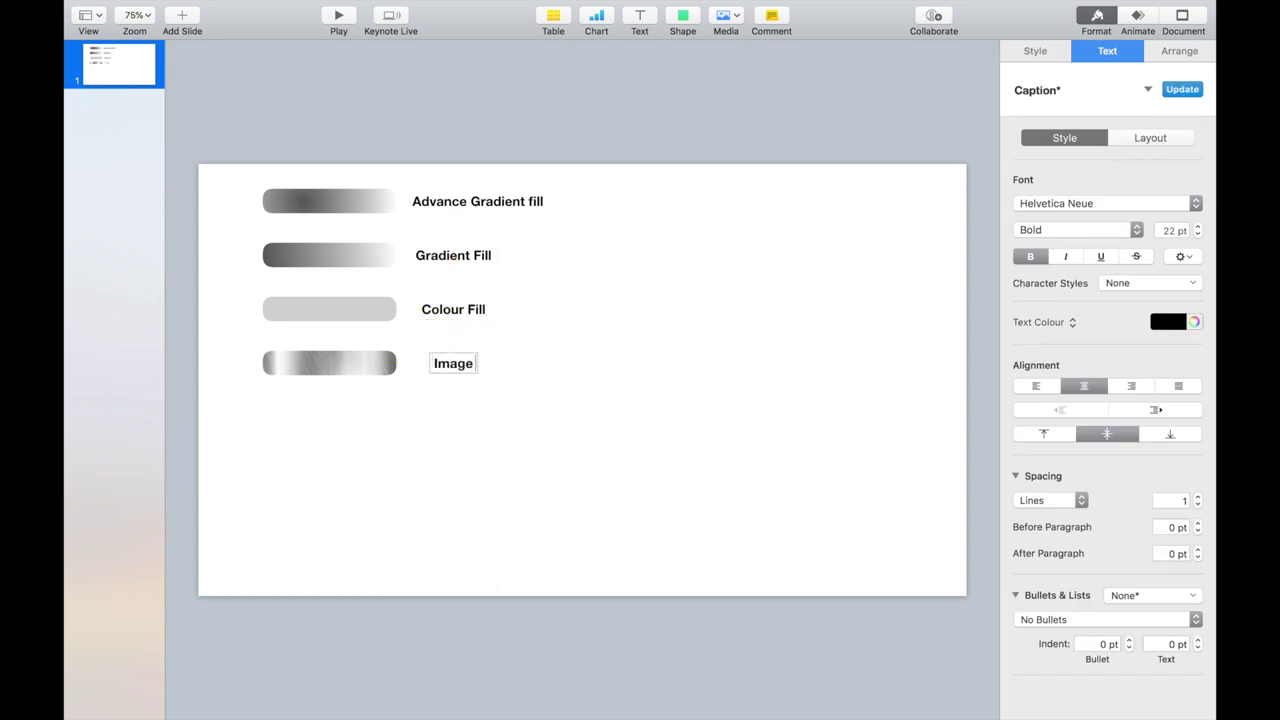
left_click(573, 419)
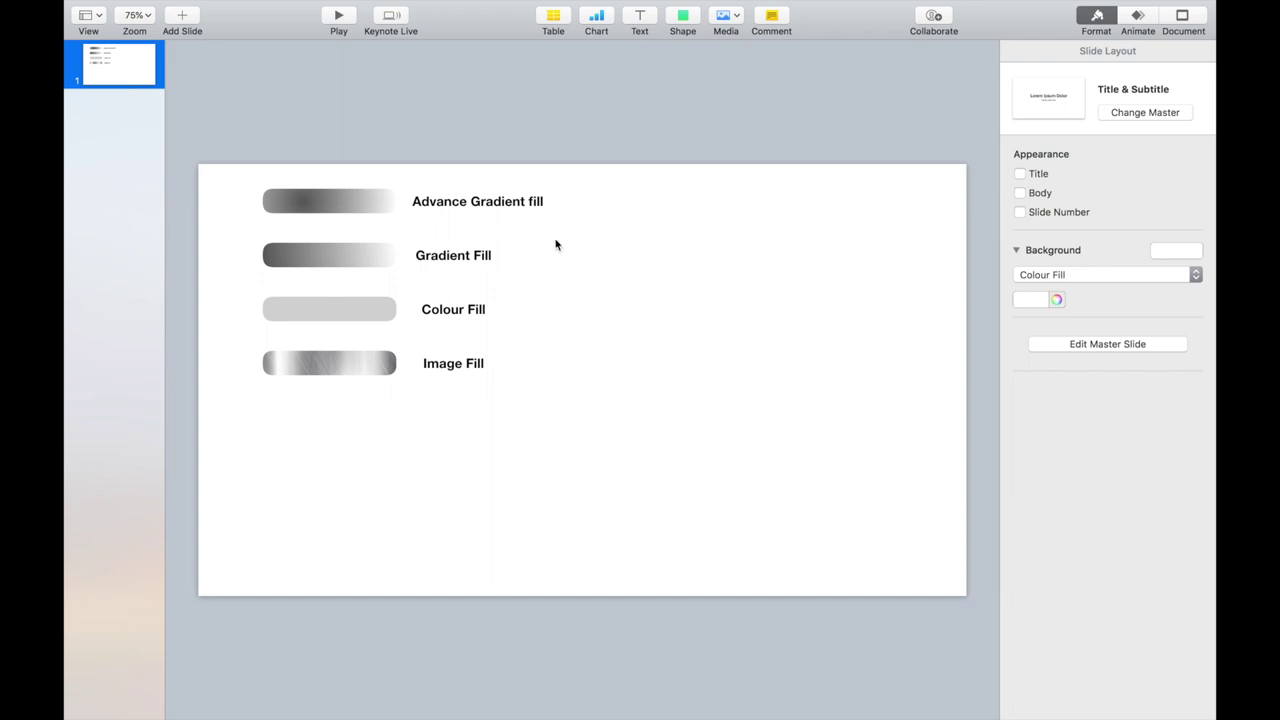
- Add a second slide with the Blank master
left_click(143, 67)
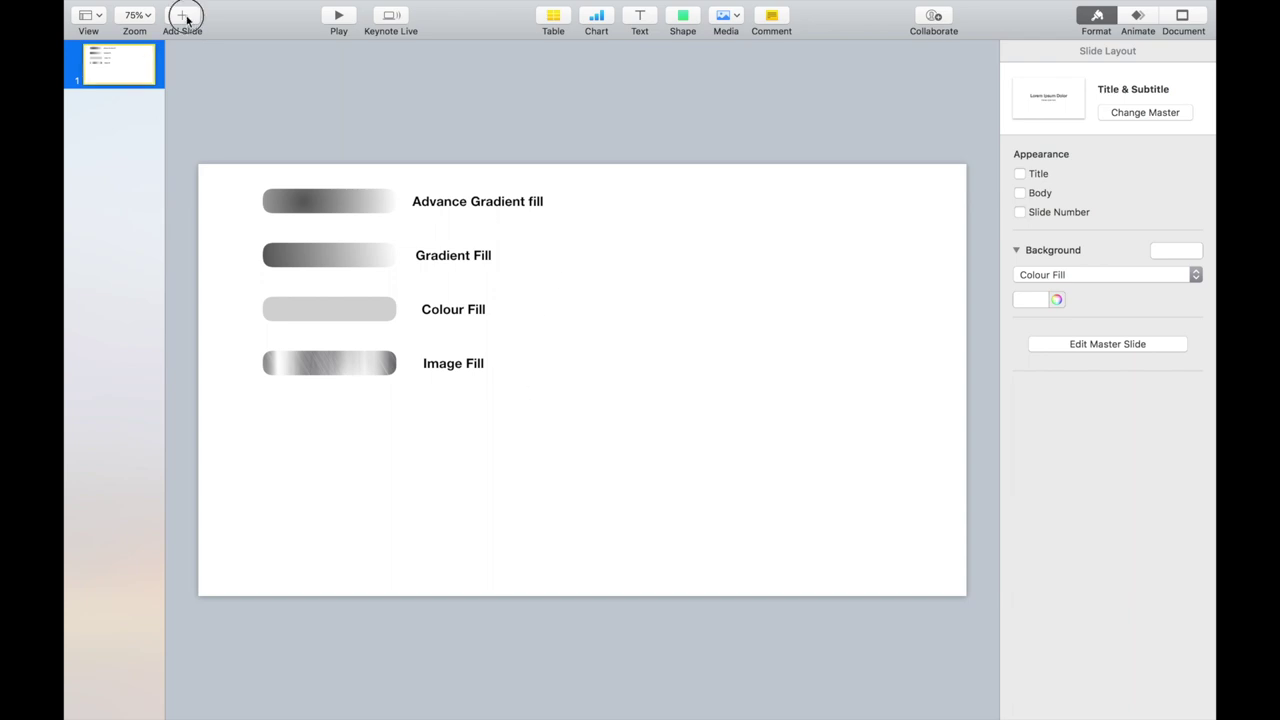
left_click(186, 17)
left_click(240, 467)
- Copy the silver image-filled bar and its "Image Fill" label from slide 1 onto slide 2
left_click(128, 68)
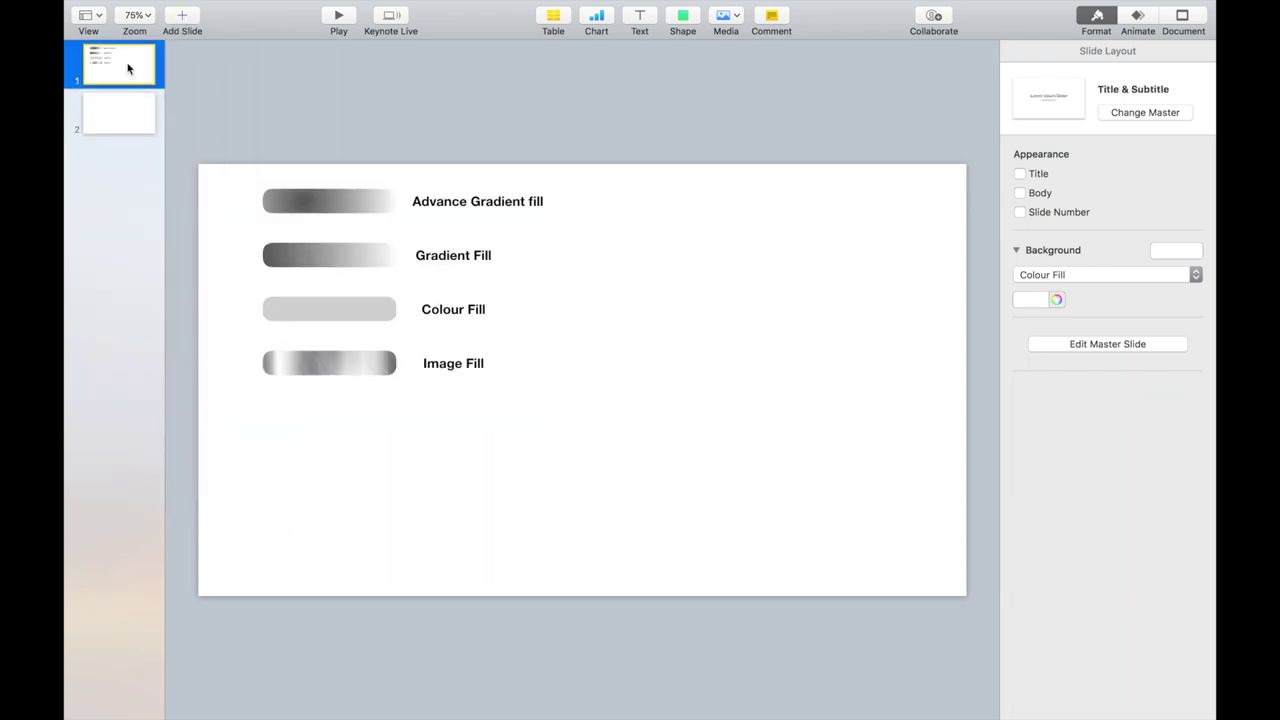
left_click(372, 360)
left_click(471, 368, "shift")
left_click(152, 113)
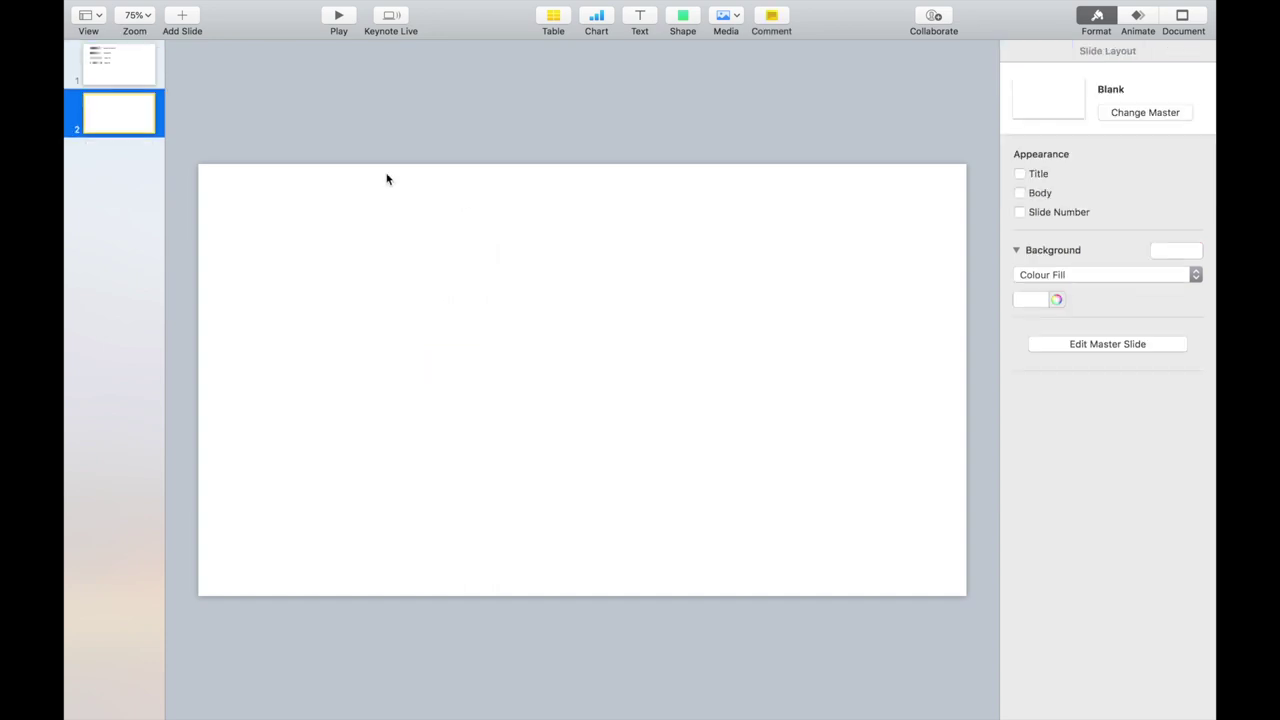
key("super+v")
- Move the silver bar to the slide's upper left and its "Image Fill" label to the top centre
left_click_drag(366, 362, 389, 214)
left_click(534, 208)
left_click_drag(493, 216, 640, 184)
left_click_drag(314, 214, 319, 237)
- Insert a circle and place it over the right end of the silver bar
left_click(694, 16)
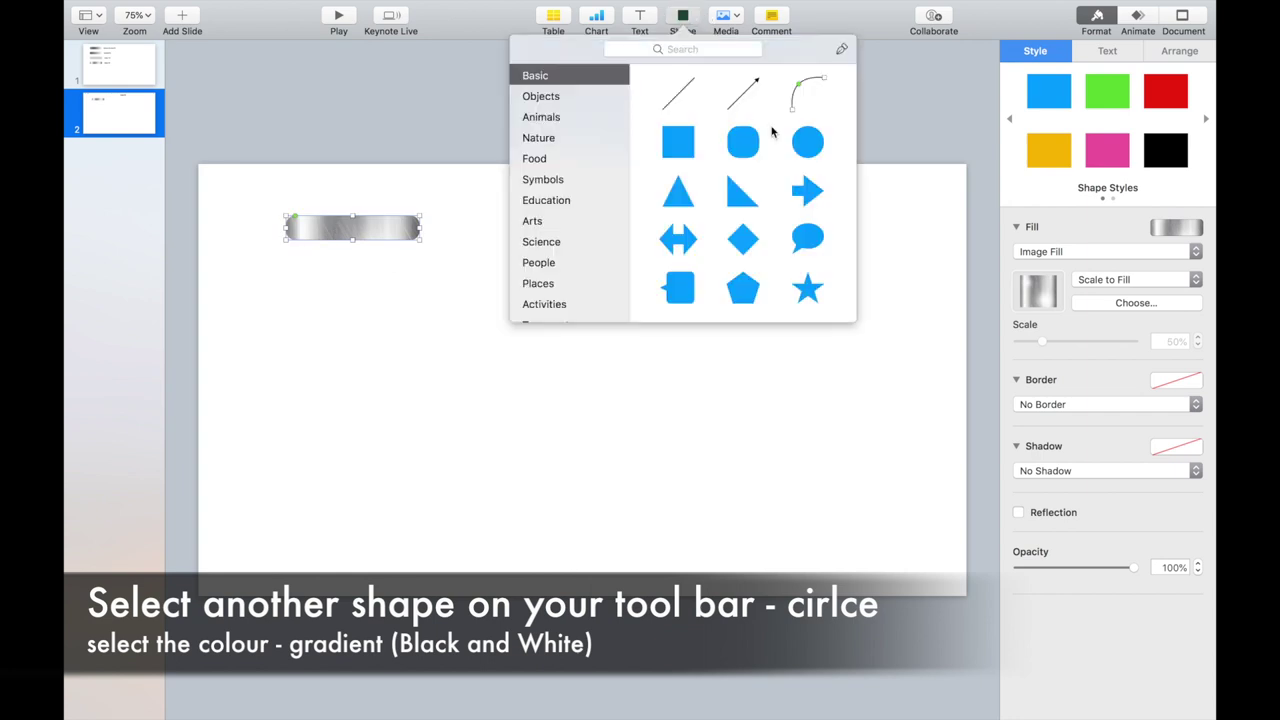
left_click(808, 140)
left_click_drag(602, 359, 415, 243)
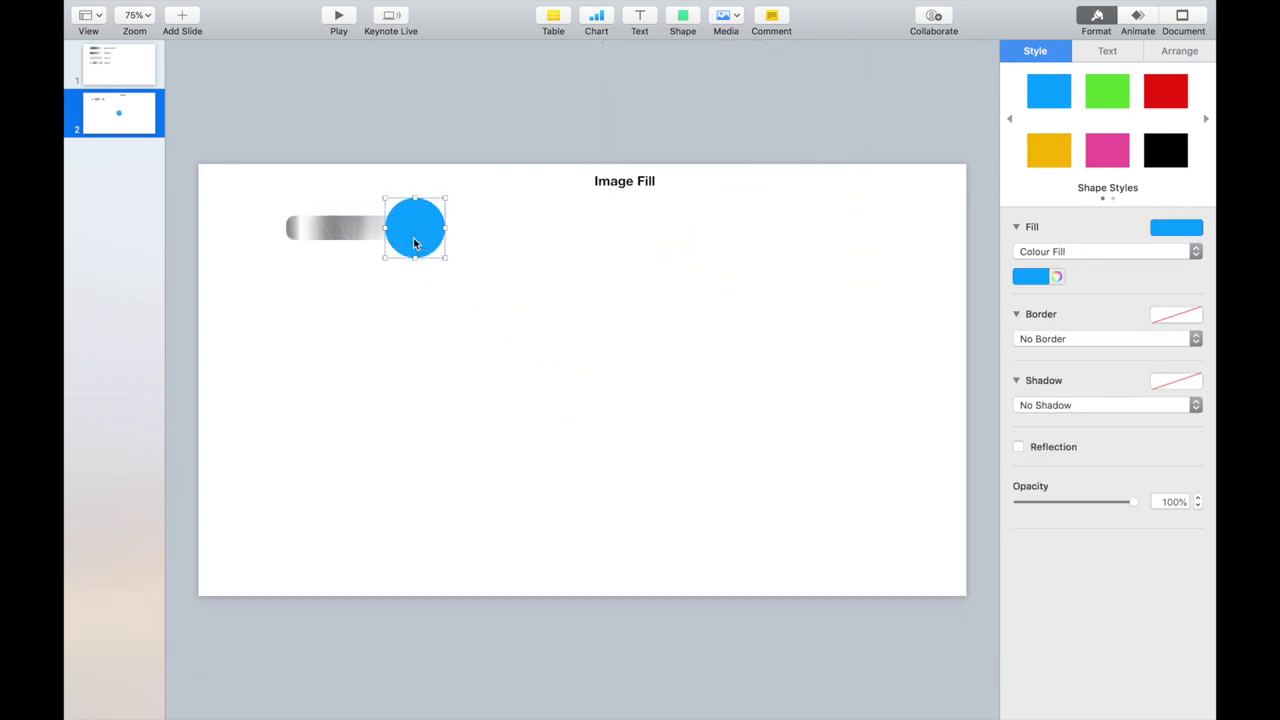
- Set the circle's fill to a Gradient Fill with black as the first colour and white as the second
left_click(1140, 251)
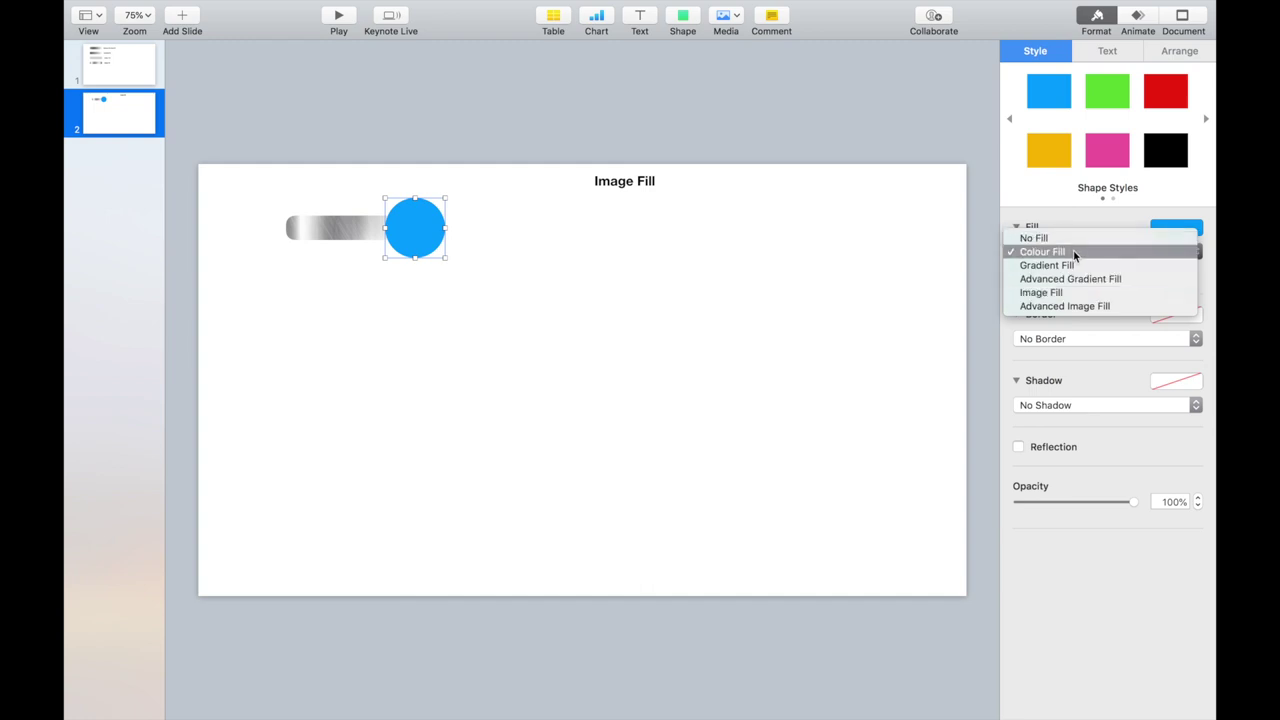
left_click(1046, 265)
left_click(1040, 279)
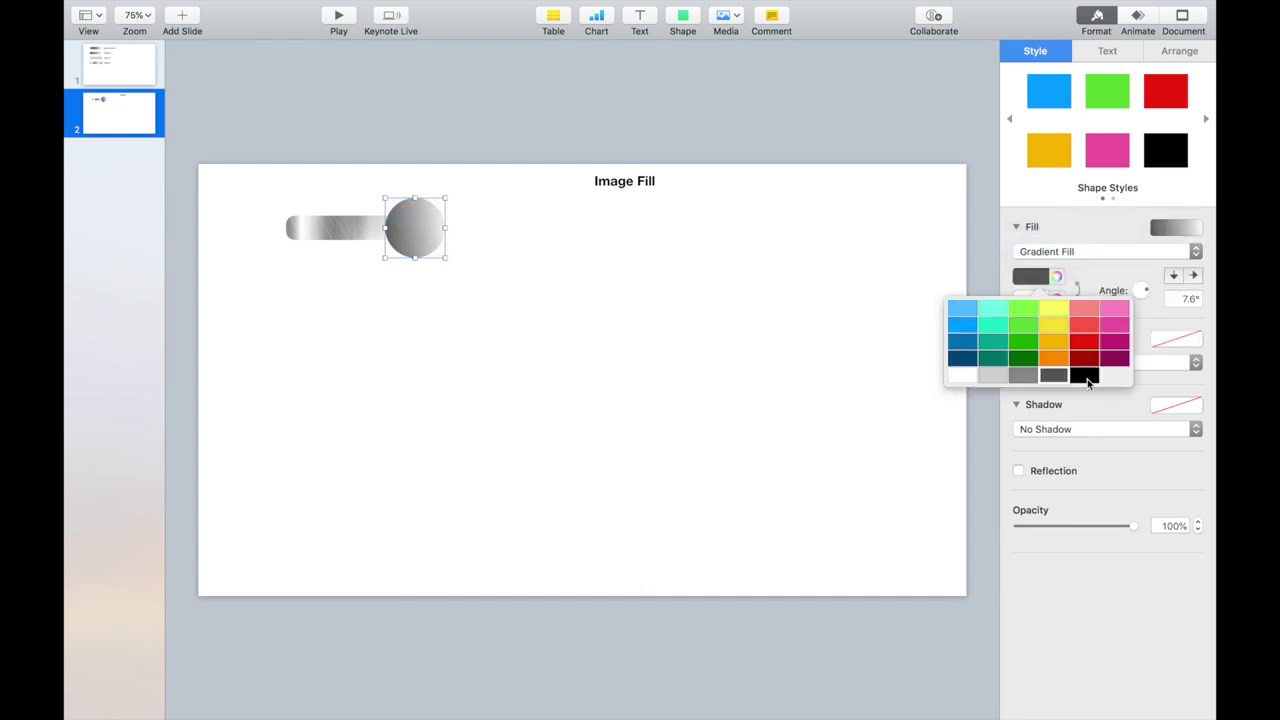
left_click(1088, 380)
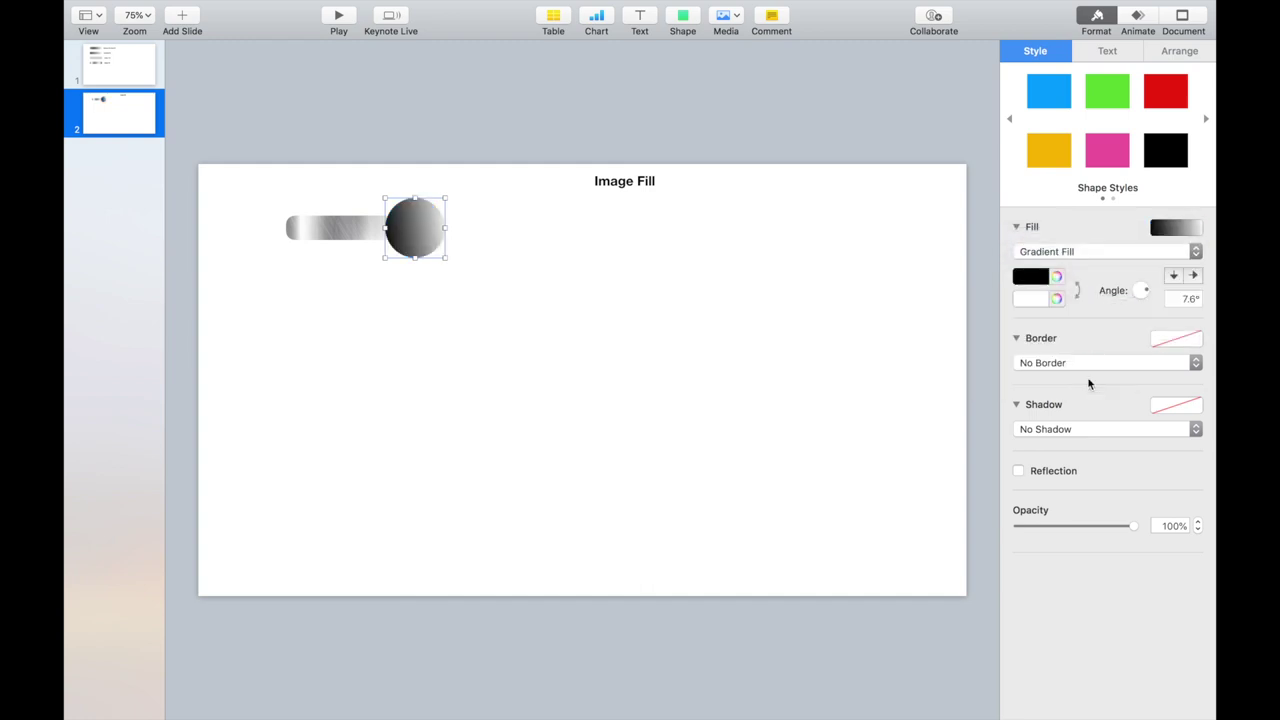
- Switch the circle to Advanced Gradient Fill and shift the gradient midpoint towards the white end
left_click(1062, 251)
left_click(1062, 266)
left_click_drag(1090, 284, 1165, 279)
left_click(606, 277)
- Shrink the circle to about 60 by 60 pt, centred on the bar's right end, and send it behind the bar
left_click(422, 233)
left_click_drag(446, 198, 414, 235)
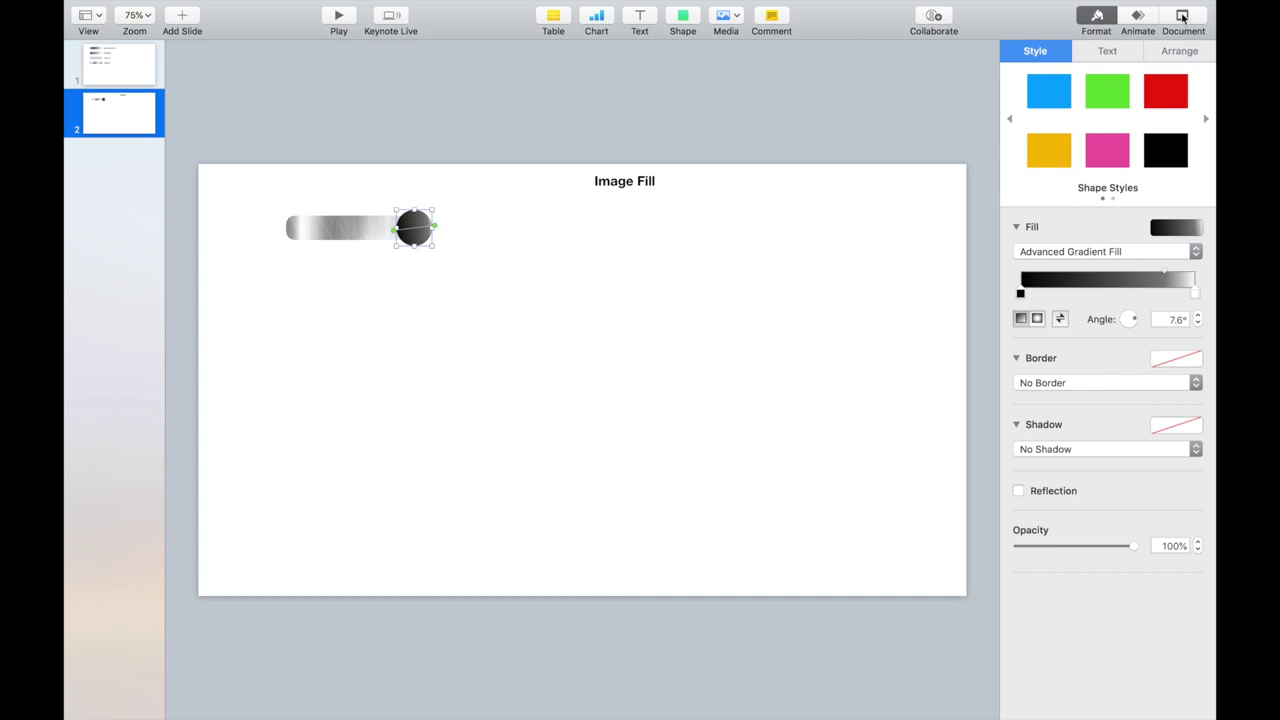
left_click(1178, 50)
left_click(1145, 91)
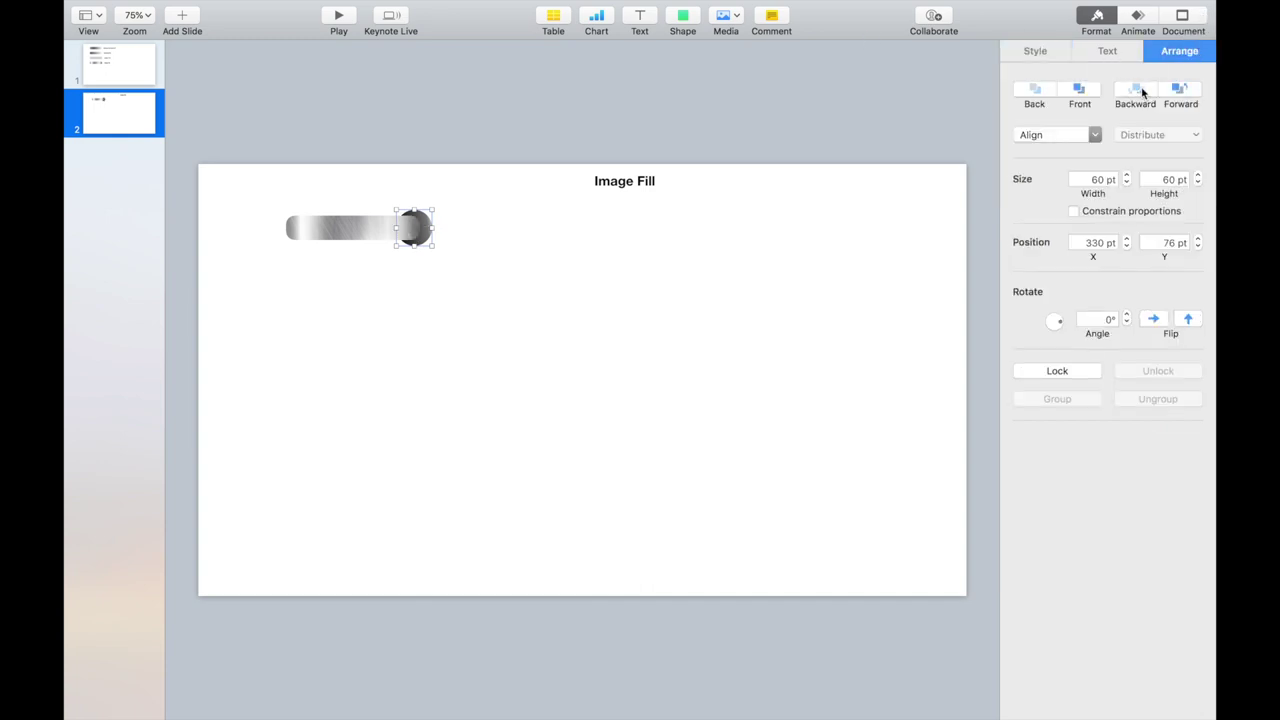
left_click(461, 264)
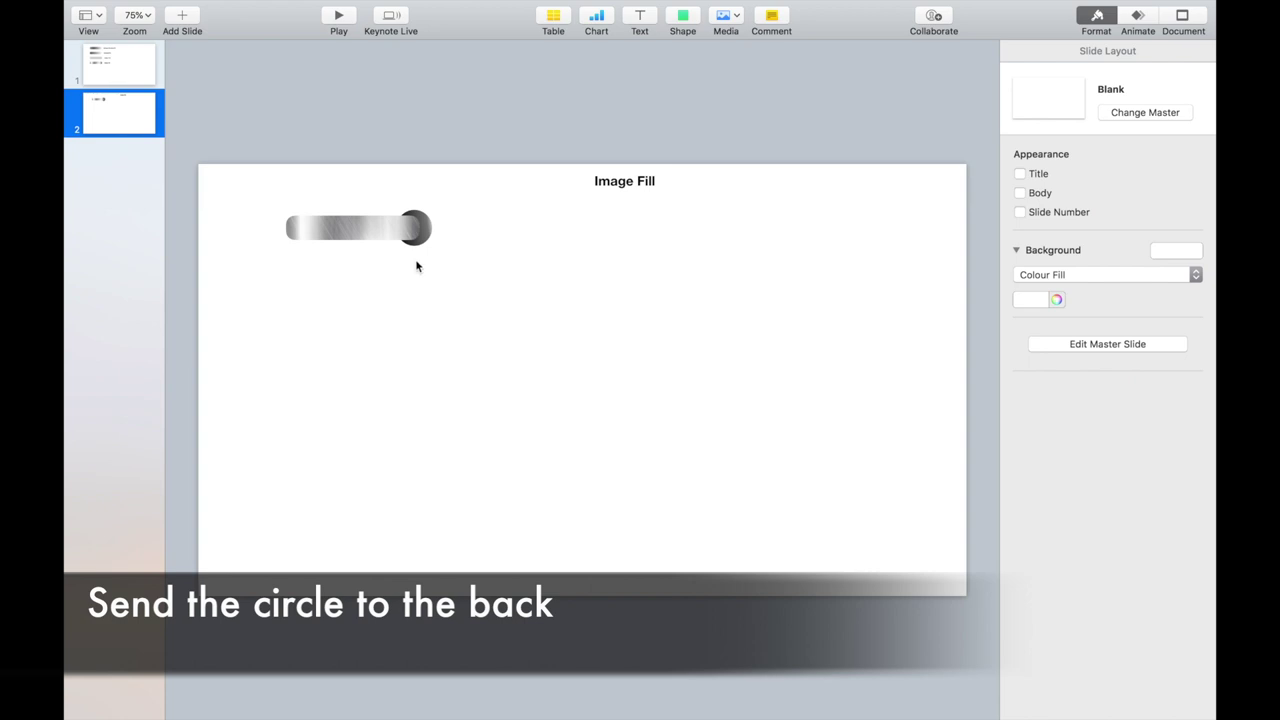
- Apply a Drop Shadow to the circle
left_click(430, 223)
left_click(1063, 52)
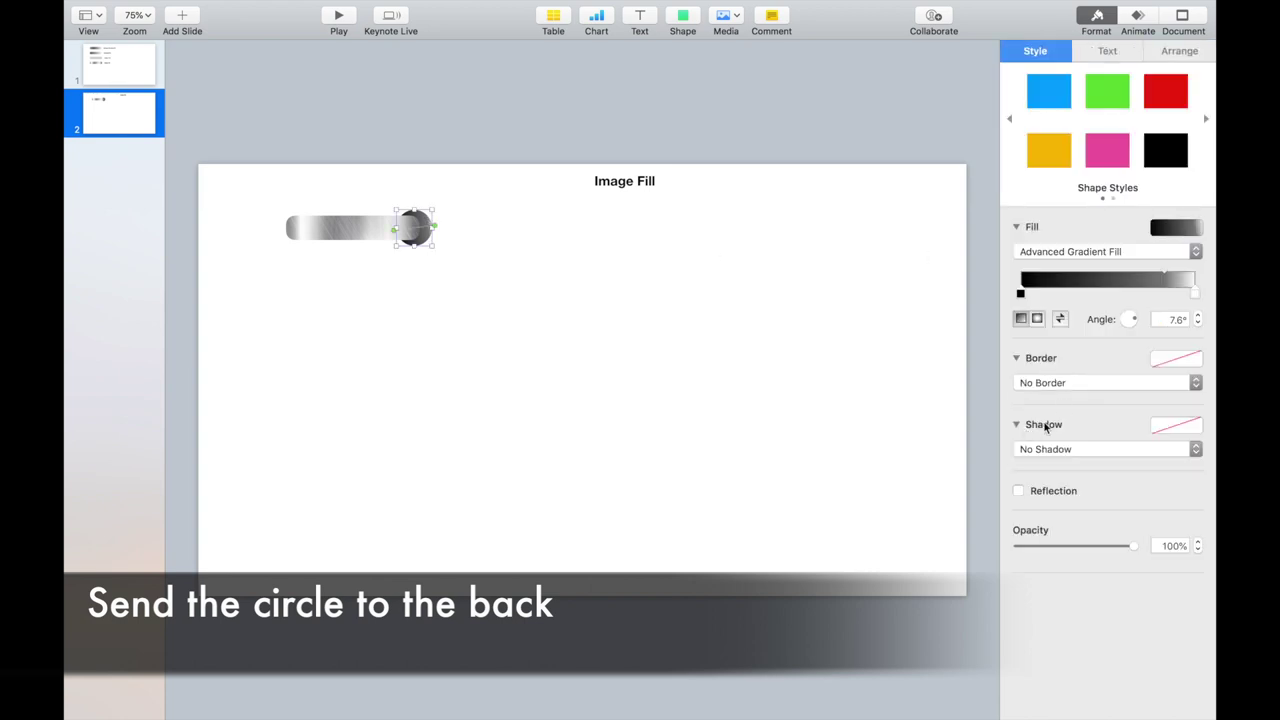
left_click(1066, 450)
left_click(1064, 466)
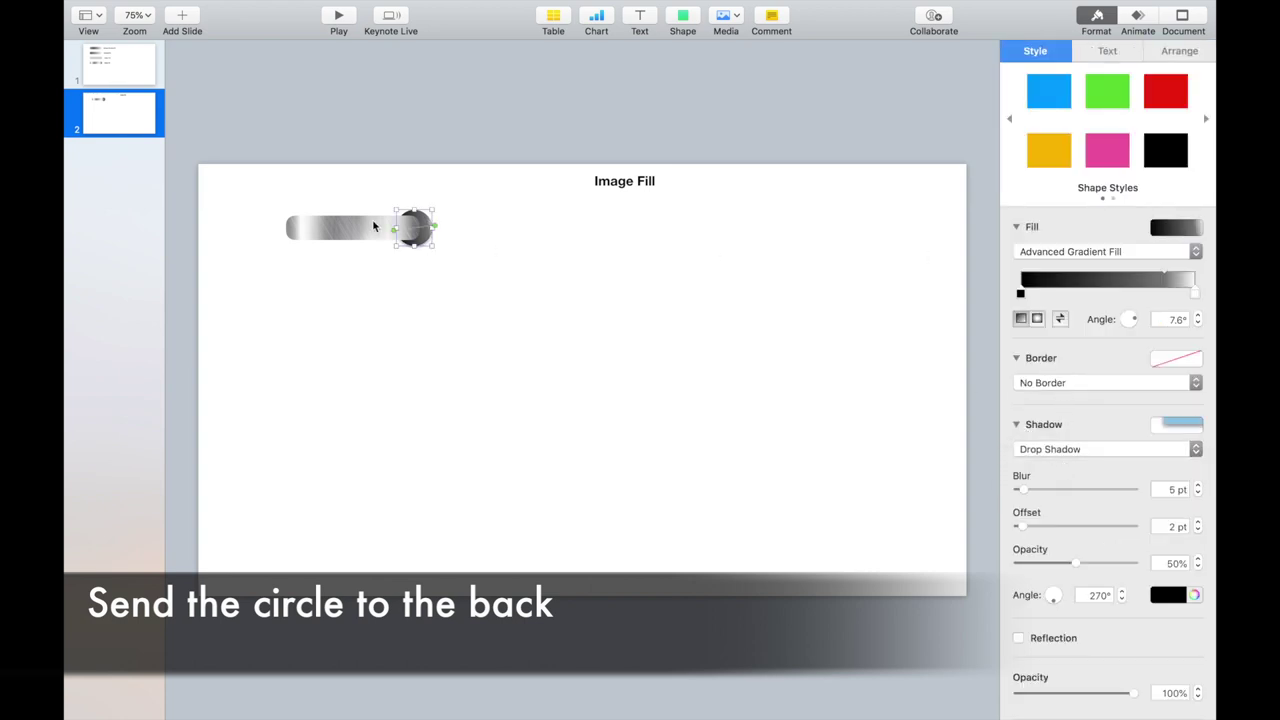
- Apply a Drop Shadow to the silver bar
left_click(376, 226)
left_click(1100, 404)
left_click(1080, 474)
left_click(1077, 467)
left_click(1060, 484)
left_click(573, 305)
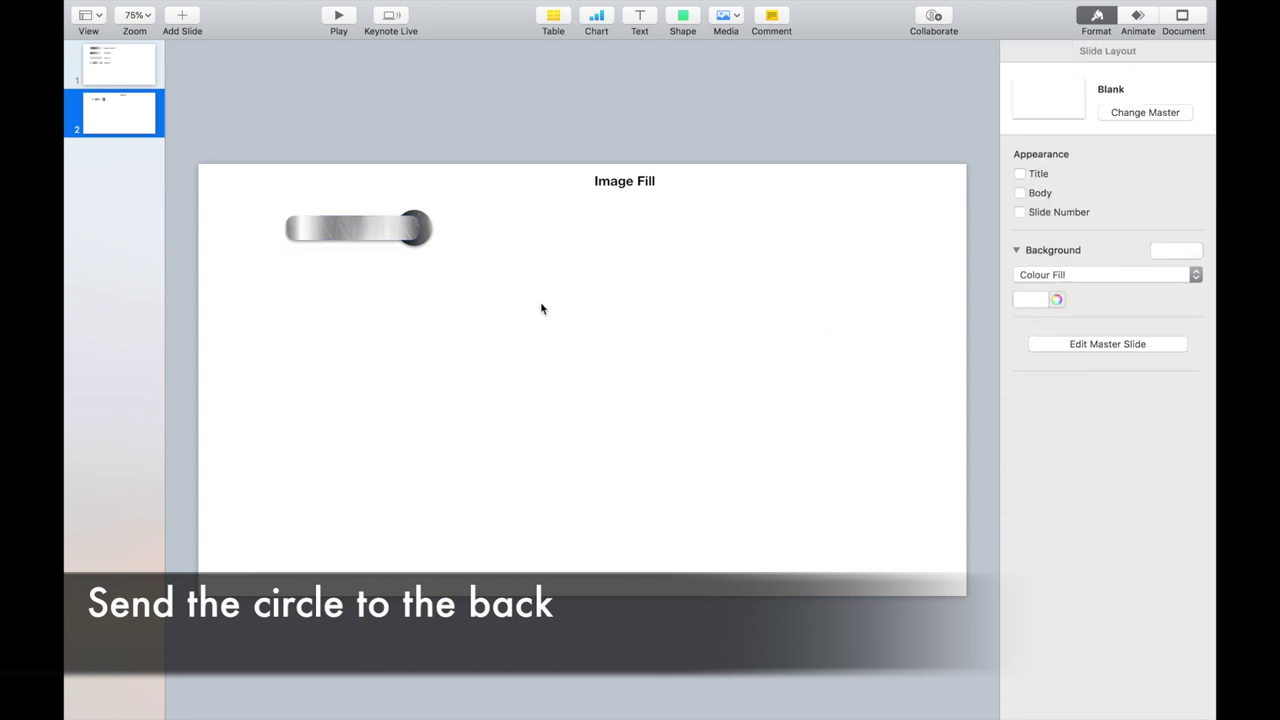
- Copy the "Image Fill" label next to the circle and change the copy's text to "Advance Gradient Fill"
left_click(635, 187)
left_click_drag(635, 187, 471, 231)
type("Advance Gra")
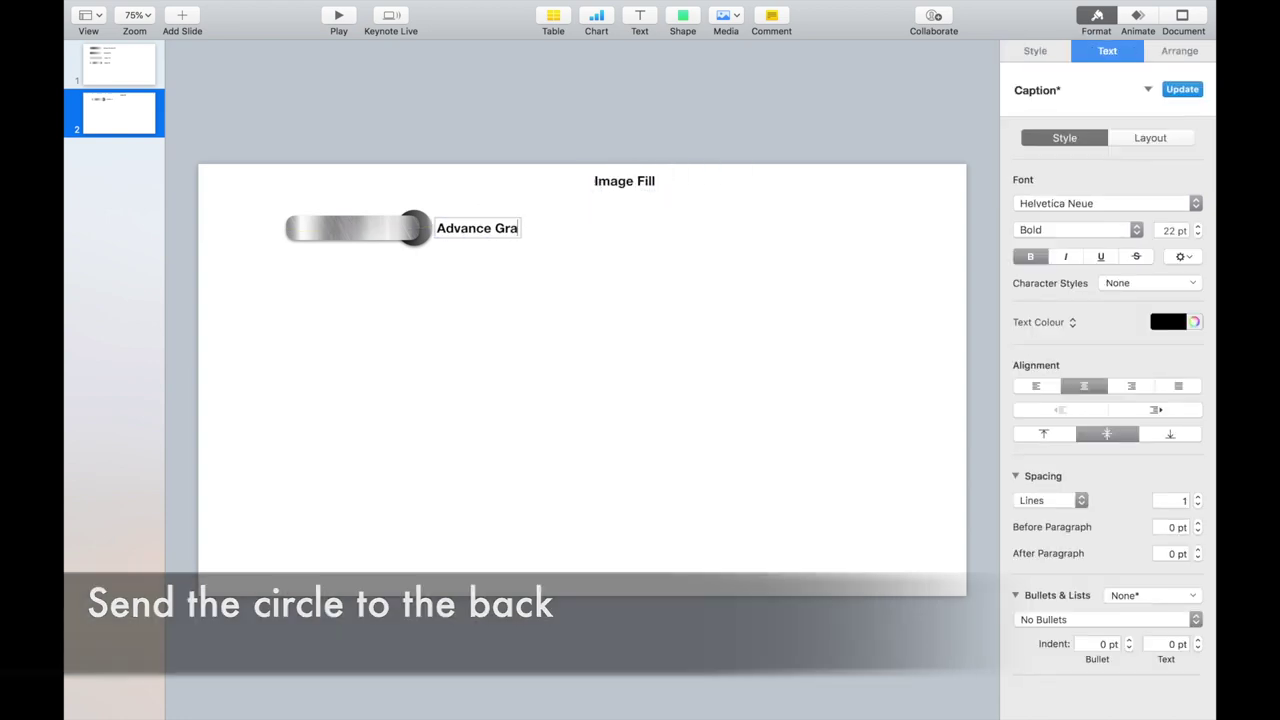
type("dient Fill")
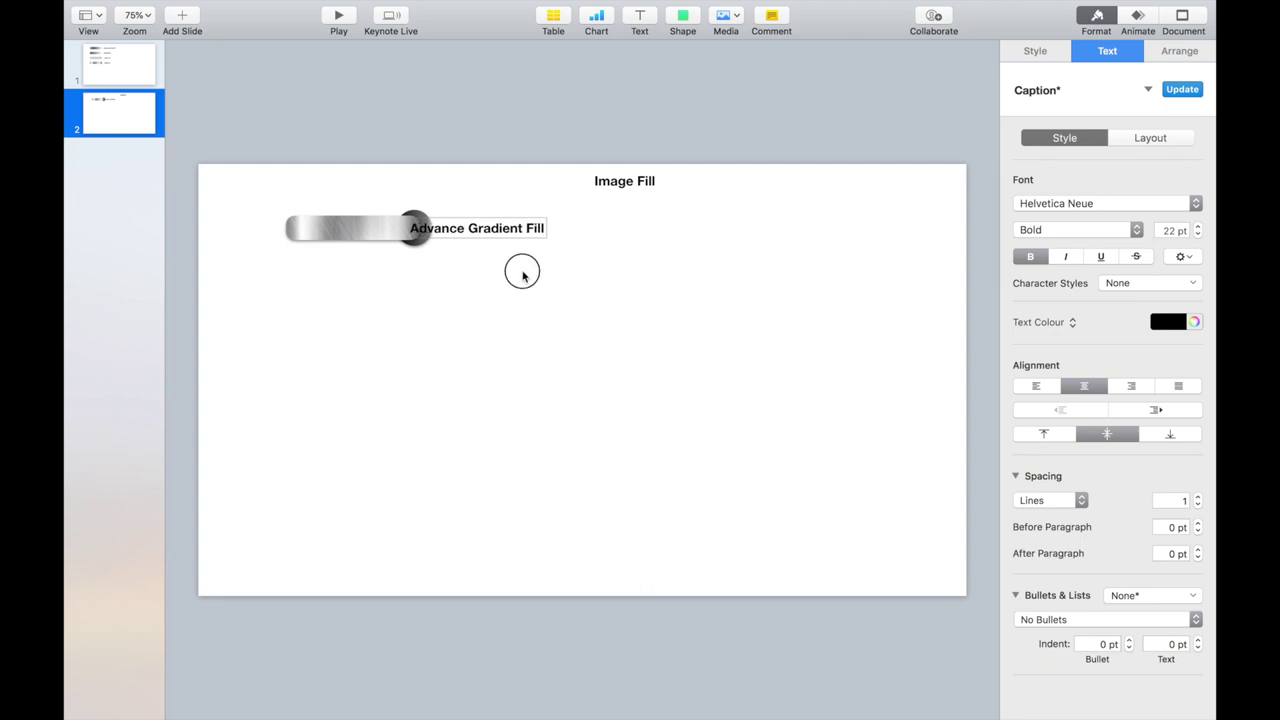
- Move the "Advance Gradient Fill" label to the right so it sits clear of the circle
left_click_drag(511, 233, 546, 234)
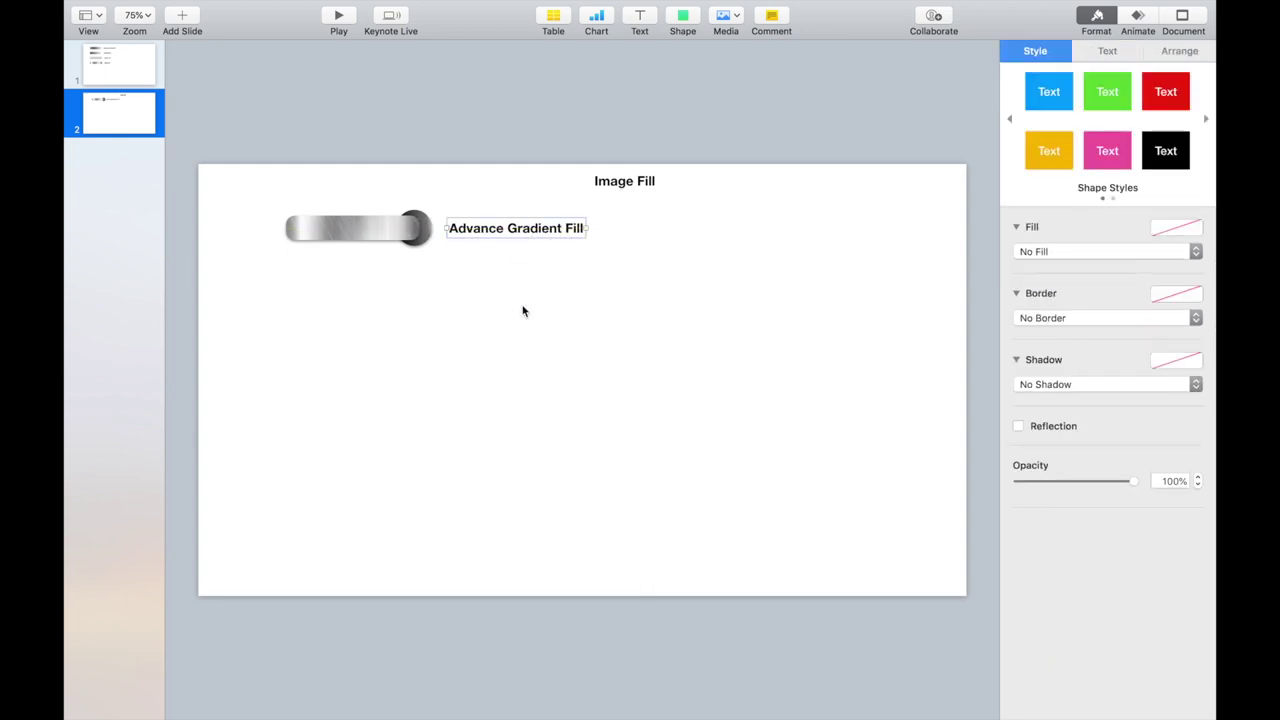
left_click(522, 311)
- Add a blank slide and paste a copy of the silver bar and its circle onto it
left_click(363, 233)
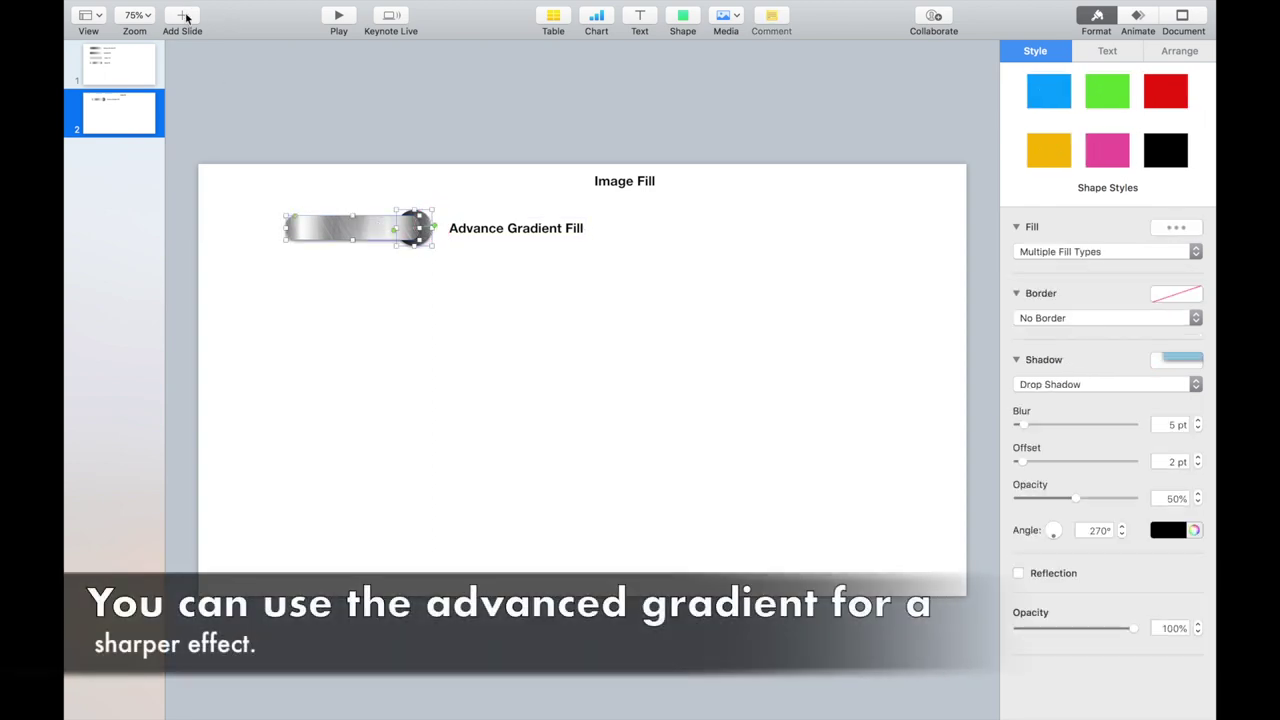
left_click(185, 17)
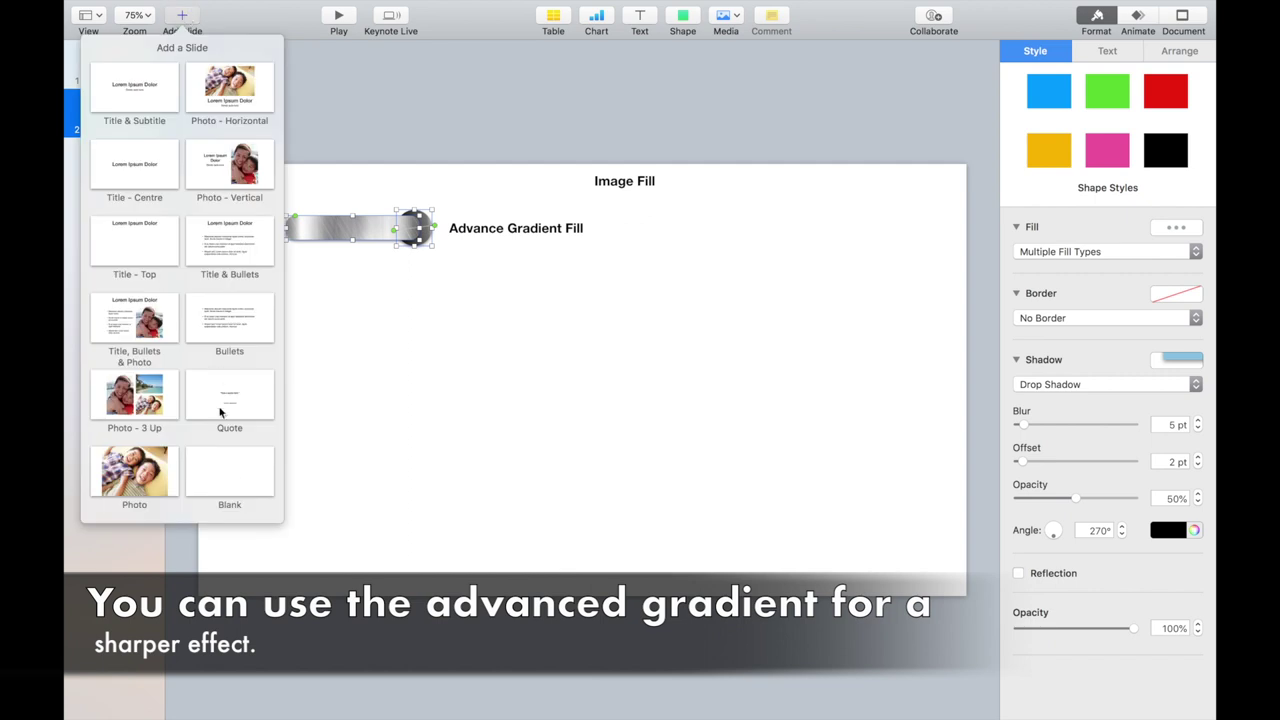
left_click(239, 487)
key("super+v")
- Shrink the bar and circle to about 70 by 29 pt overall and place them near the slide's upper-left corner
left_click(406, 214)
left_click_drag(401, 233, 328, 201)
left_click(414, 232)
left_click_drag(432, 211, 343, 202)
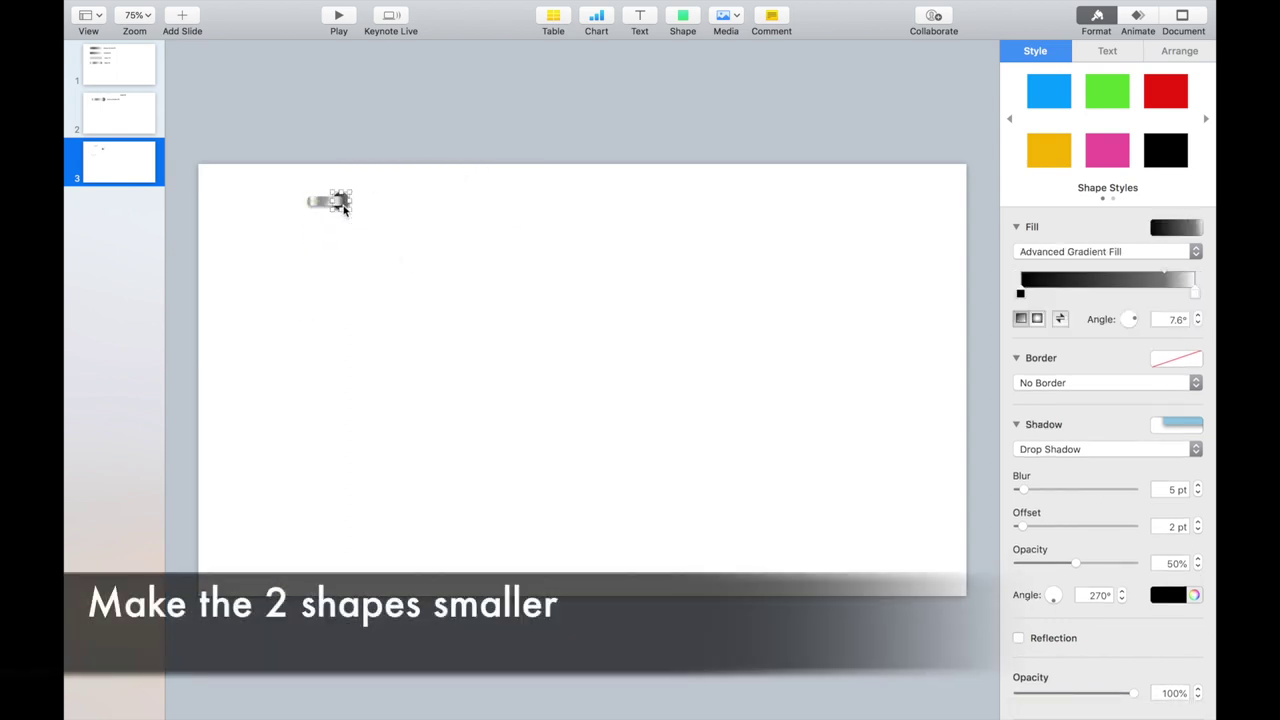
left_click(378, 233)
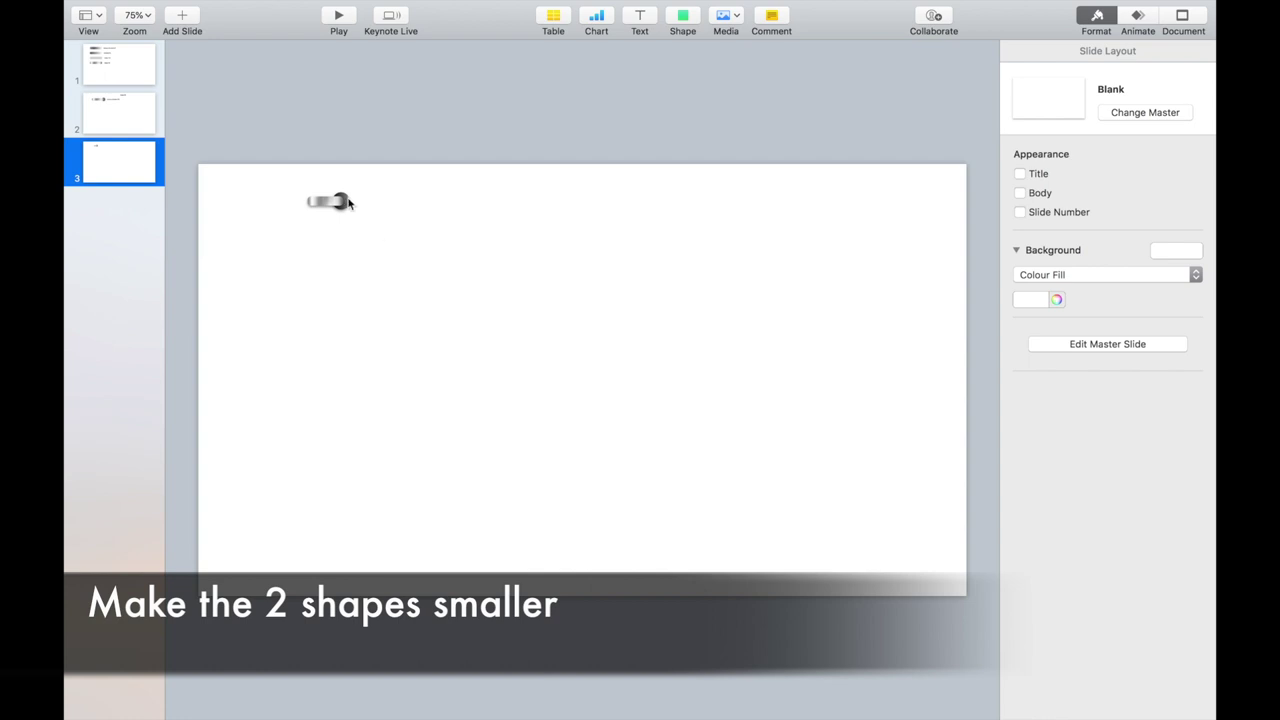
- Group the small bar and circle into a single ring
left_click(341, 201)
left_click(318, 201, "shift")
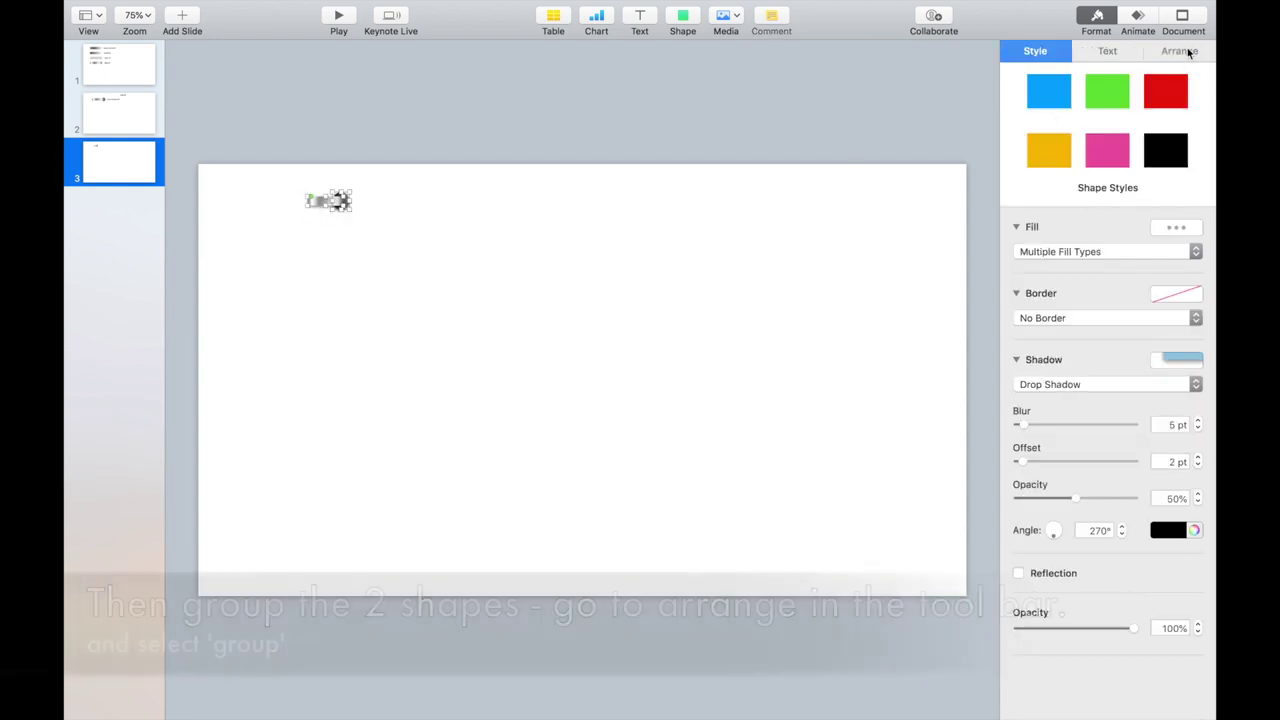
left_click(1179, 50)
left_click(1057, 399)
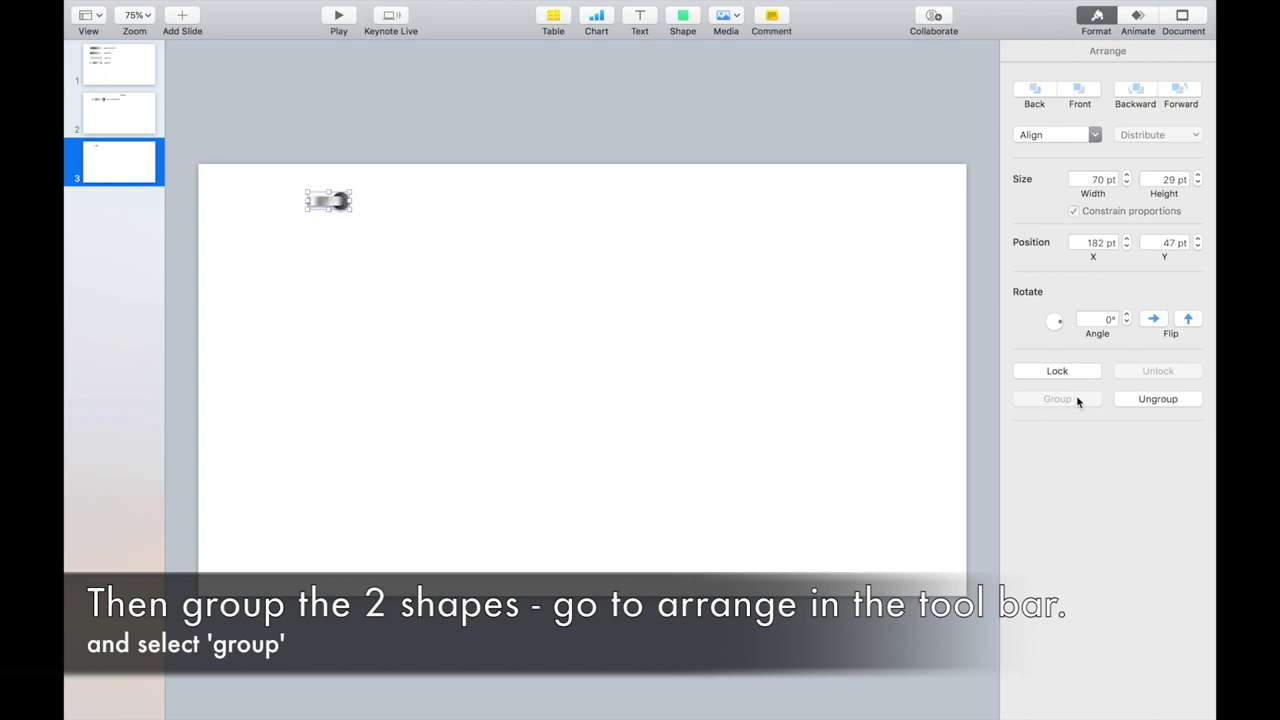
left_click(424, 249)
- Duplicate the ring straight downwards into an evenly spaced column of 13 rings
left_click(343, 205)
left_click_drag(343, 205, 340, 503)
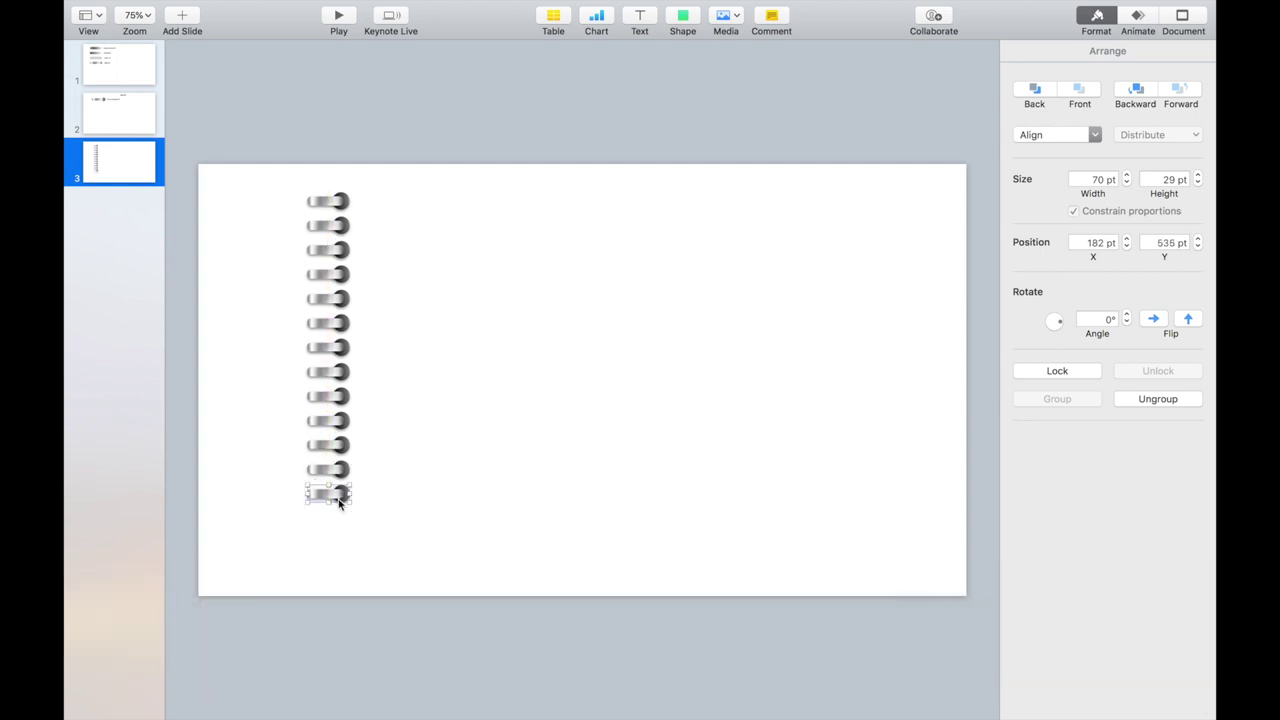
left_click(322, 173)
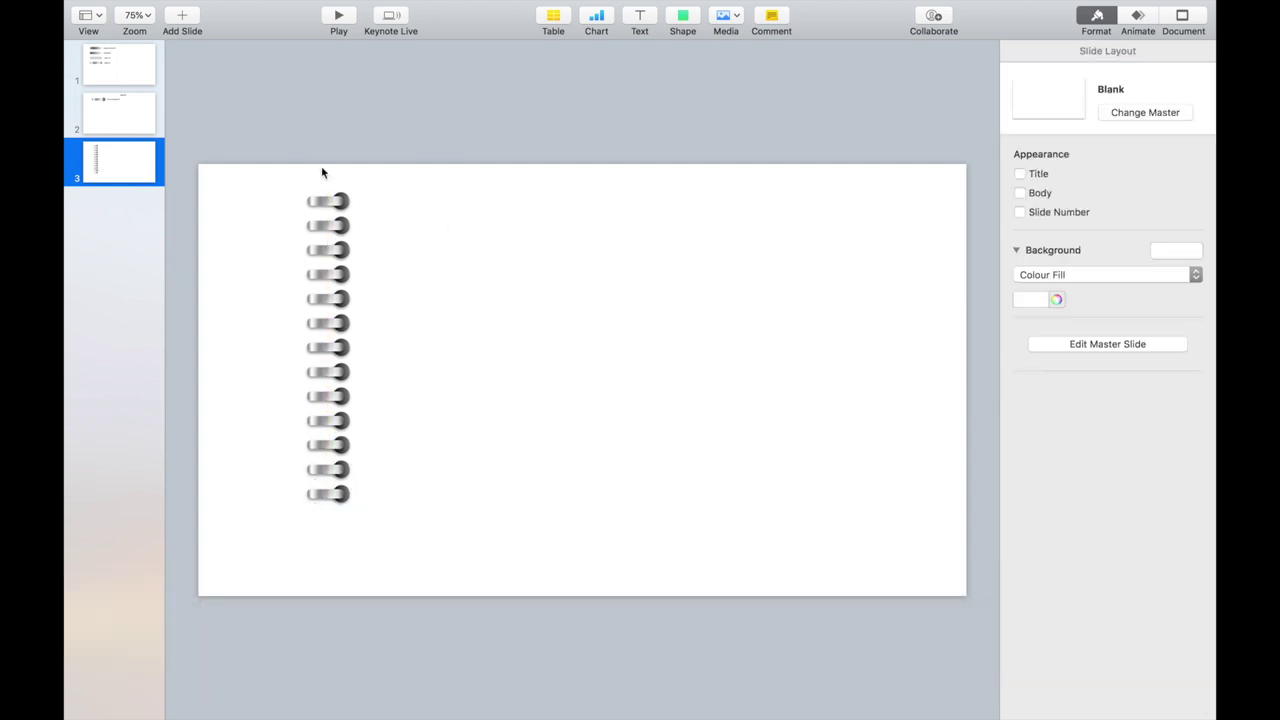
- Group all 13 rings and move the column slightly left and down
left_click_drag(295, 182, 362, 512)
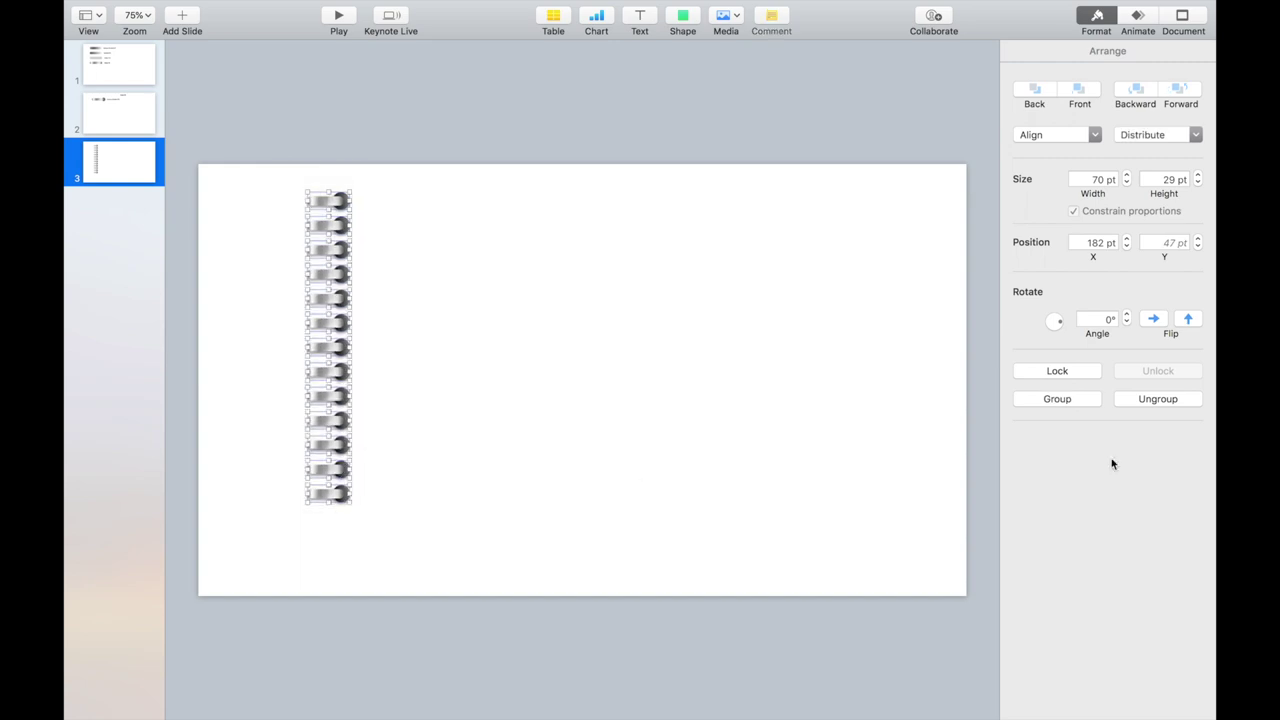
left_click(1057, 399)
left_click(601, 257)
left_click_drag(346, 232, 316, 247)
left_click(343, 218)
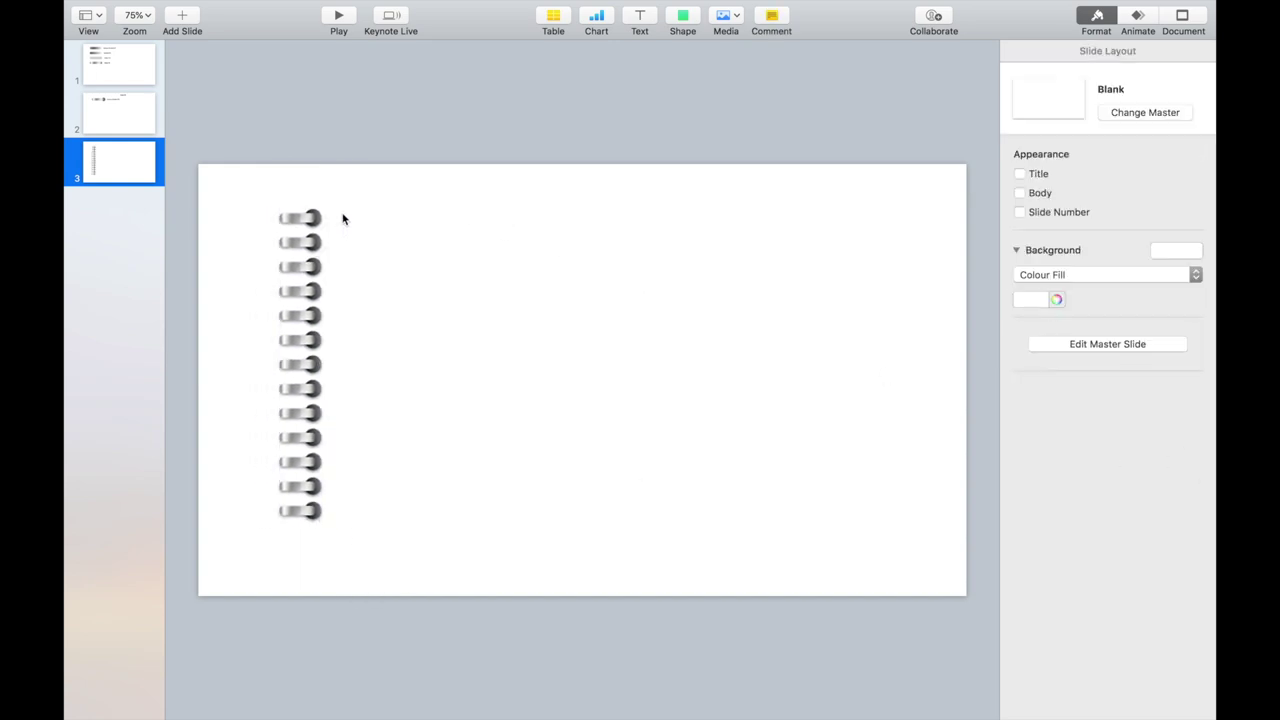
- Insert a rectangle as an upright page, its left edge over the rings and its height slightly taller than the column
left_click(689, 24)
left_click(684, 141)
left_click_drag(610, 356, 374, 191)
left_click_drag(371, 250, 577, 573)
left_click_drag(506, 523, 500, 518)
left_click_drag(440, 567, 440, 543)
- Fill the page rectangle with white and give it a Curved Shadow
left_click(1035, 50)
left_click(1040, 278)
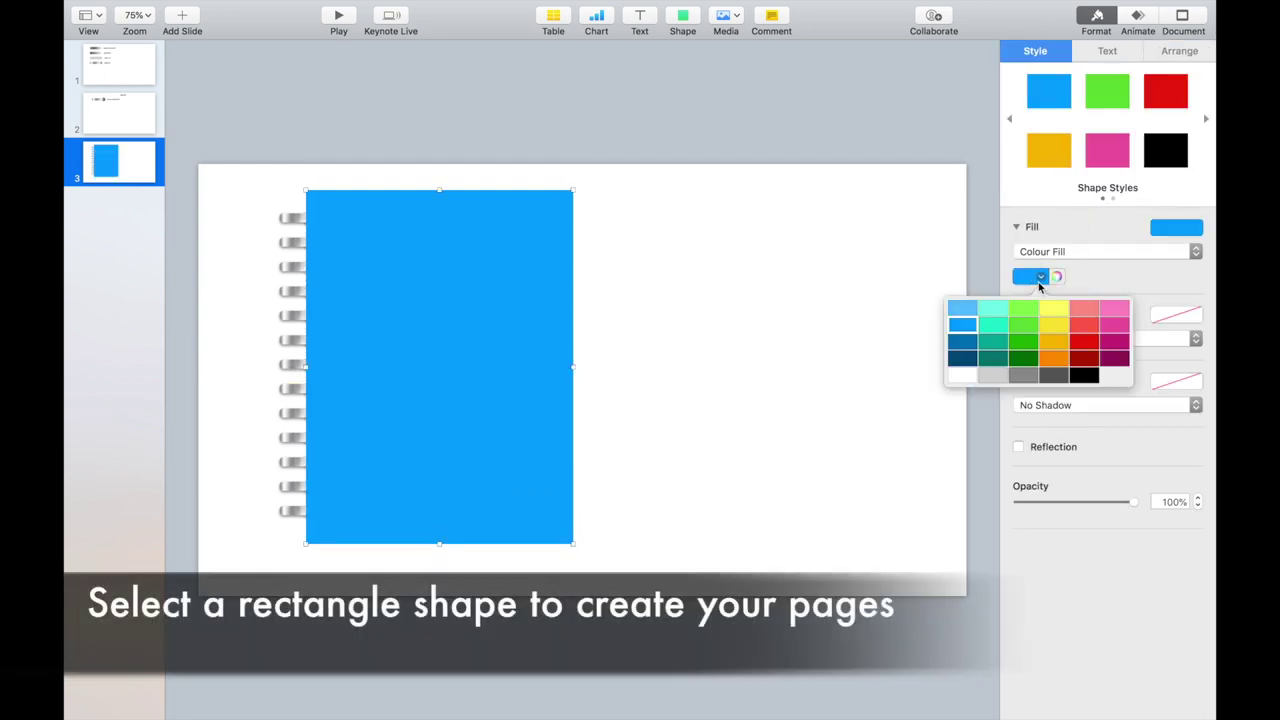
left_click(961, 376)
left_click(1075, 405)
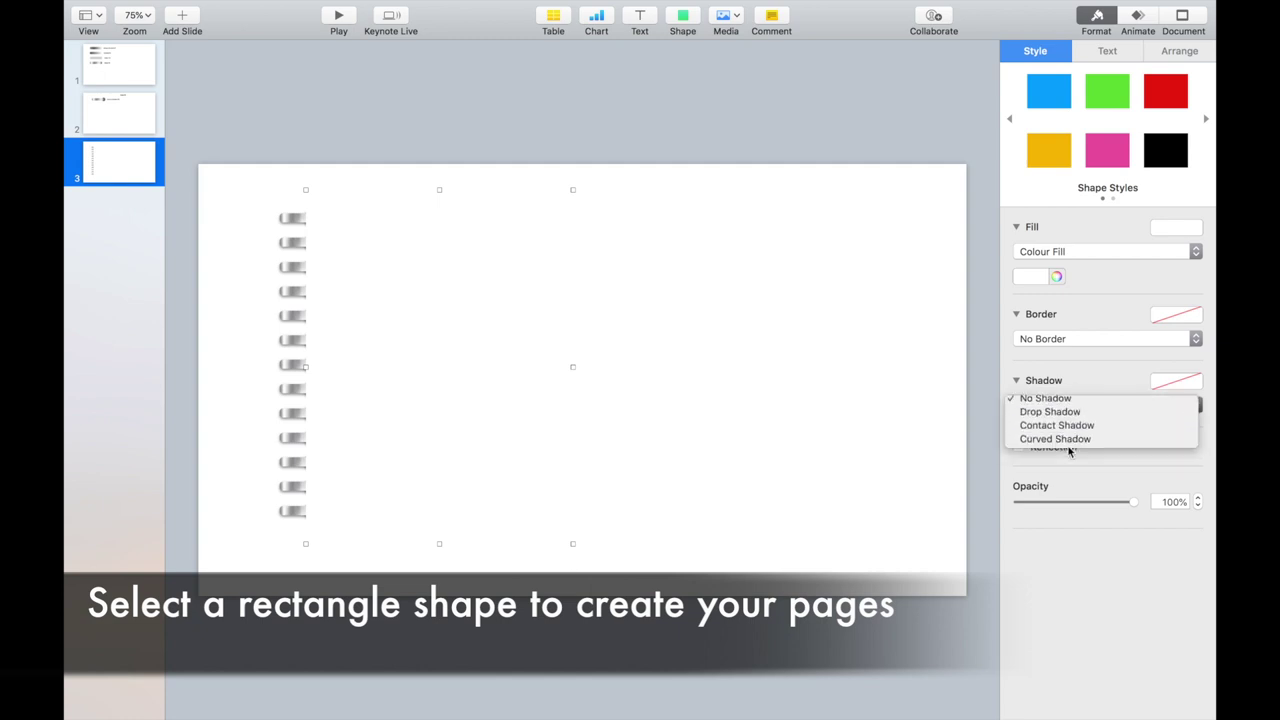
left_click(1077, 446)
- Bring the ring column to the front, enlarge it to about 73 by 537 pt and fit it over the page's left edge
left_click(294, 212)
left_click(1082, 89)
left_click_drag(297, 292, 305, 290)
left_click_drag(287, 208, 318, 252)
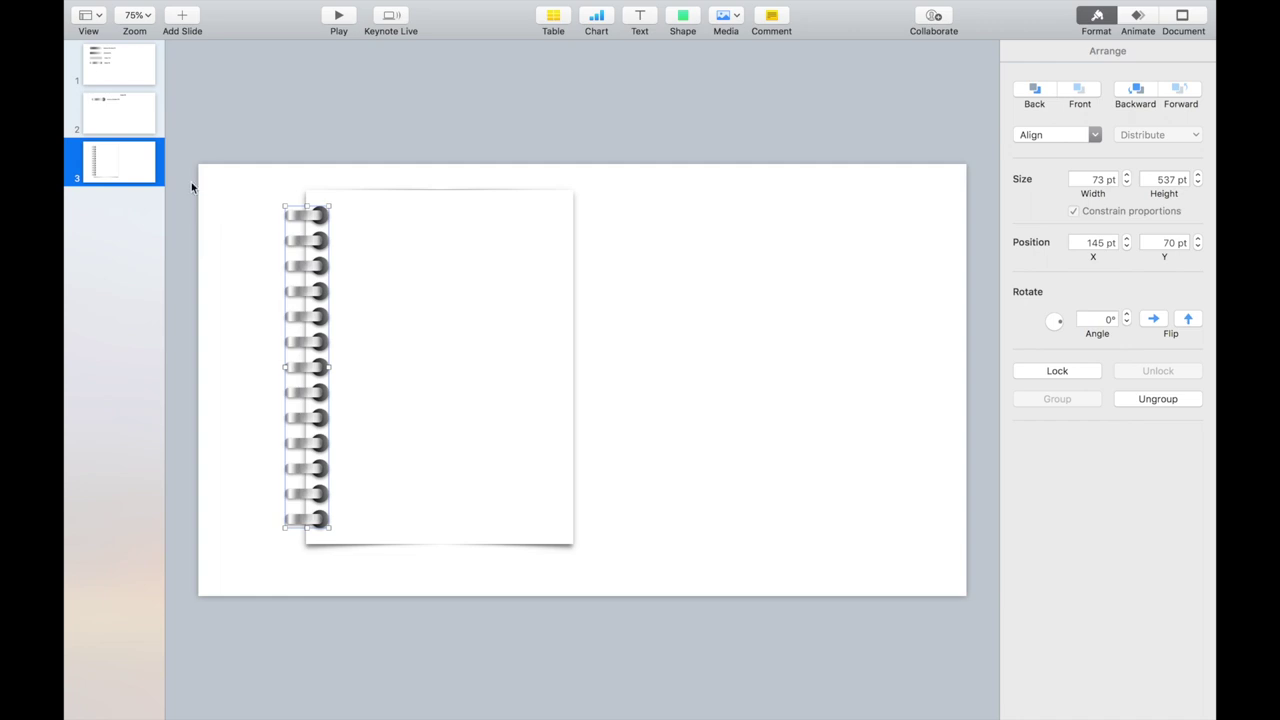
- Move the rings and page towards the slide's left edge, and widen the page to nearly the slide's right edge
left_click_drag(322, 316, 268, 316)
left_click_drag(357, 354, 316, 358)
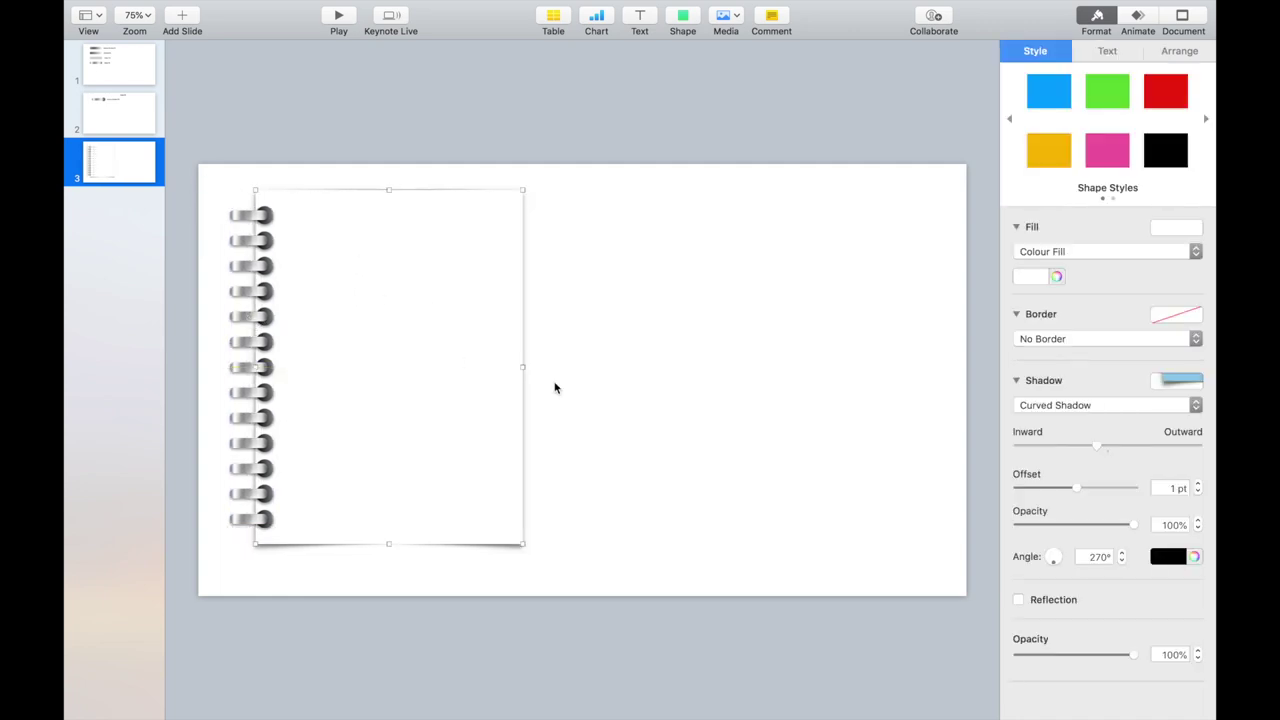
left_click_drag(525, 370, 682, 367)
left_click_drag(919, 378, 940, 380)
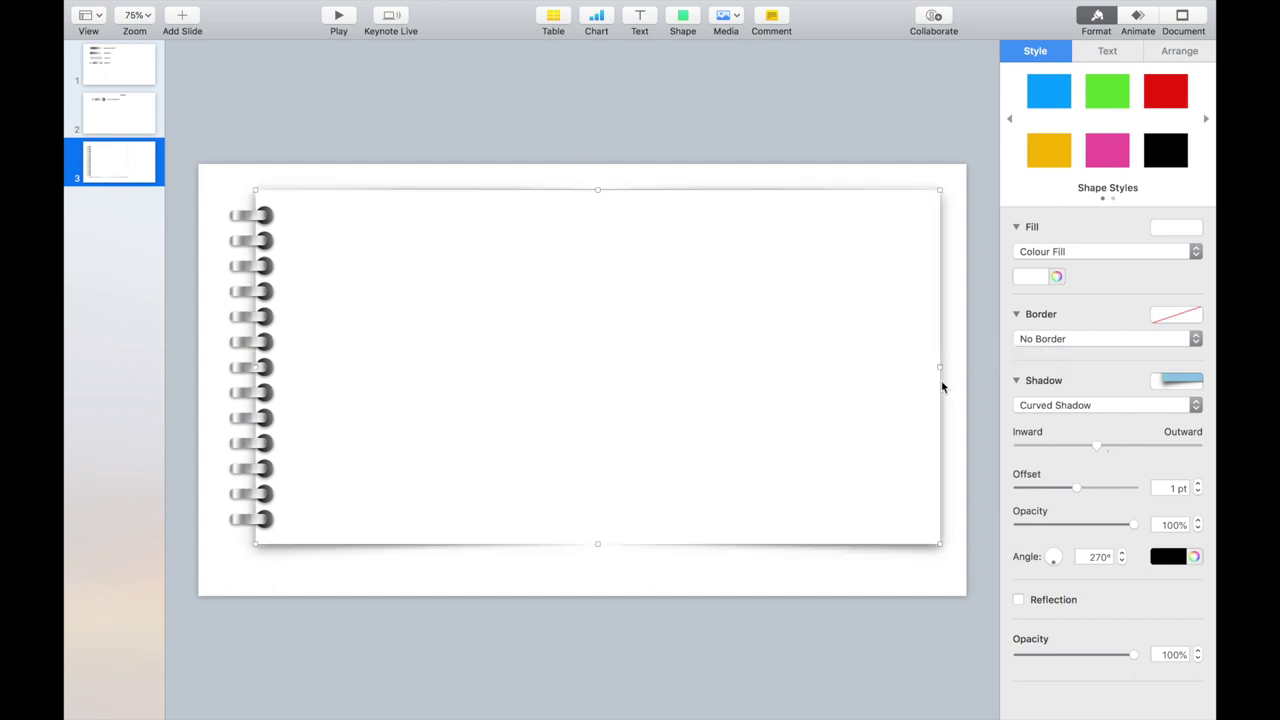
- Shift the page and rings down to centre them vertically on the slide, and narrow the page slightly from its right edge
left_click_drag(812, 370, 812, 388)
left_click_drag(261, 367, 270, 386)
left_click(899, 369)
left_click_drag(940, 385, 917, 383)
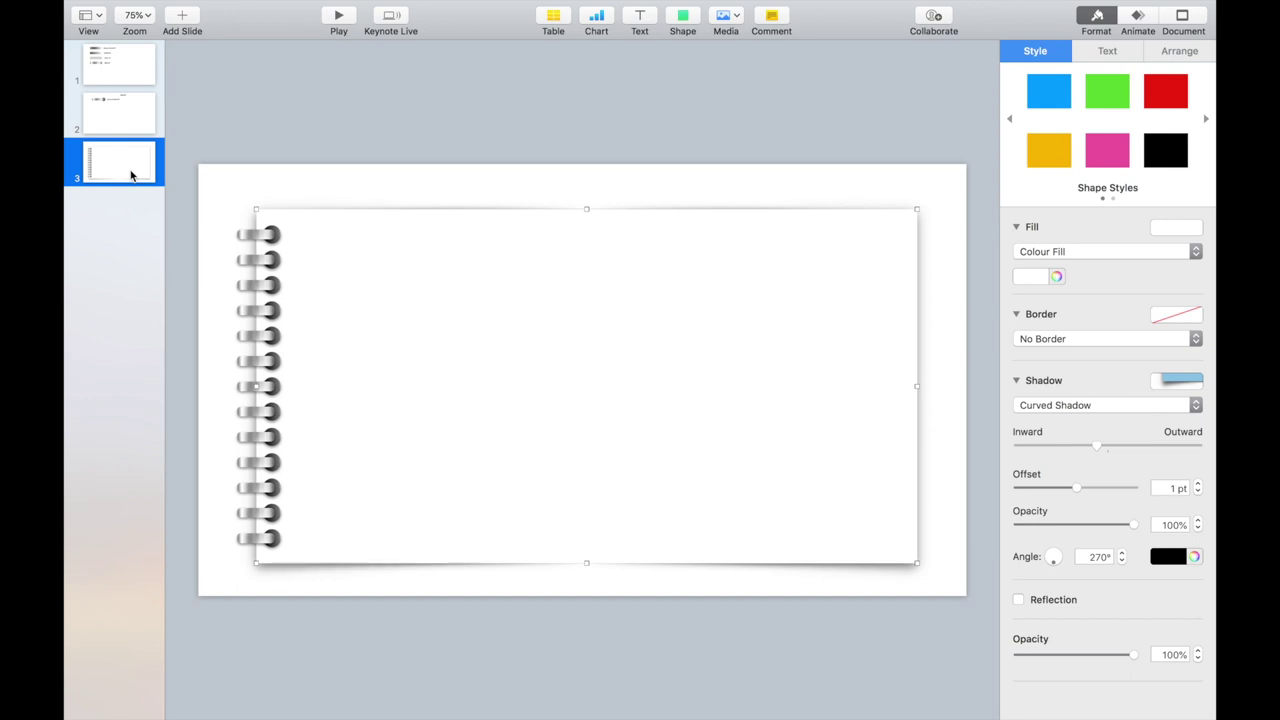
- Insert a rounded rectangle with small corner radii, sized to cover the page area beside the rings
left_click(682, 20)
left_click(738, 141)
left_click_drag(610, 350, 1053, 130)
left_click_drag(876, 245, 616, 340)
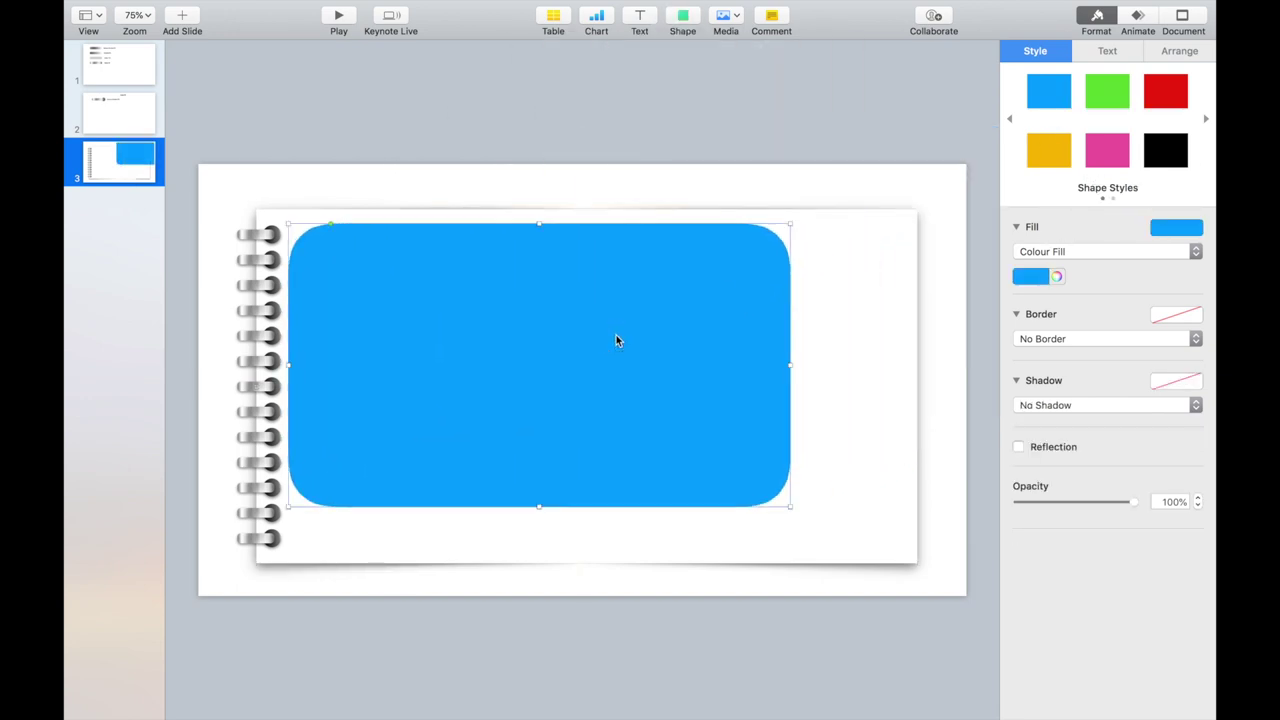
left_click_drag(333, 228, 298, 224)
left_click_drag(797, 508, 905, 553)
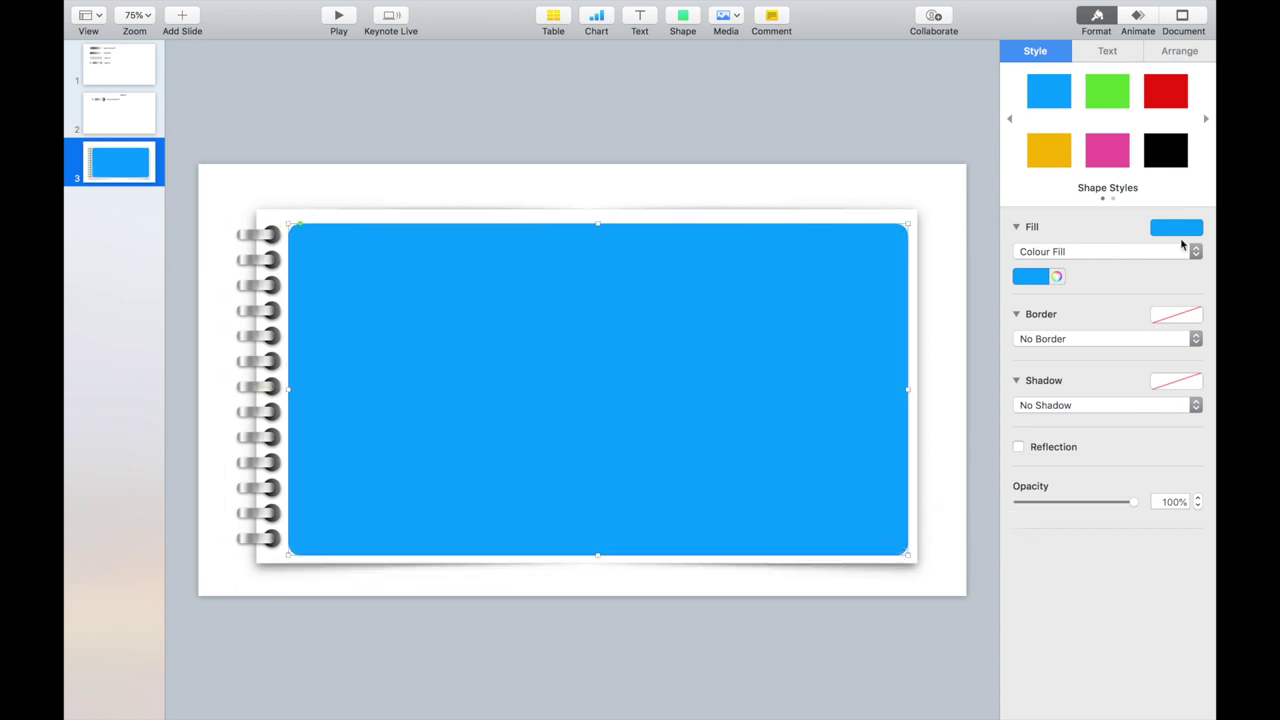
- Fill the rounded rectangle with light grey and apply a Drop Shadow
left_click(1040, 277)
left_click(990, 376)
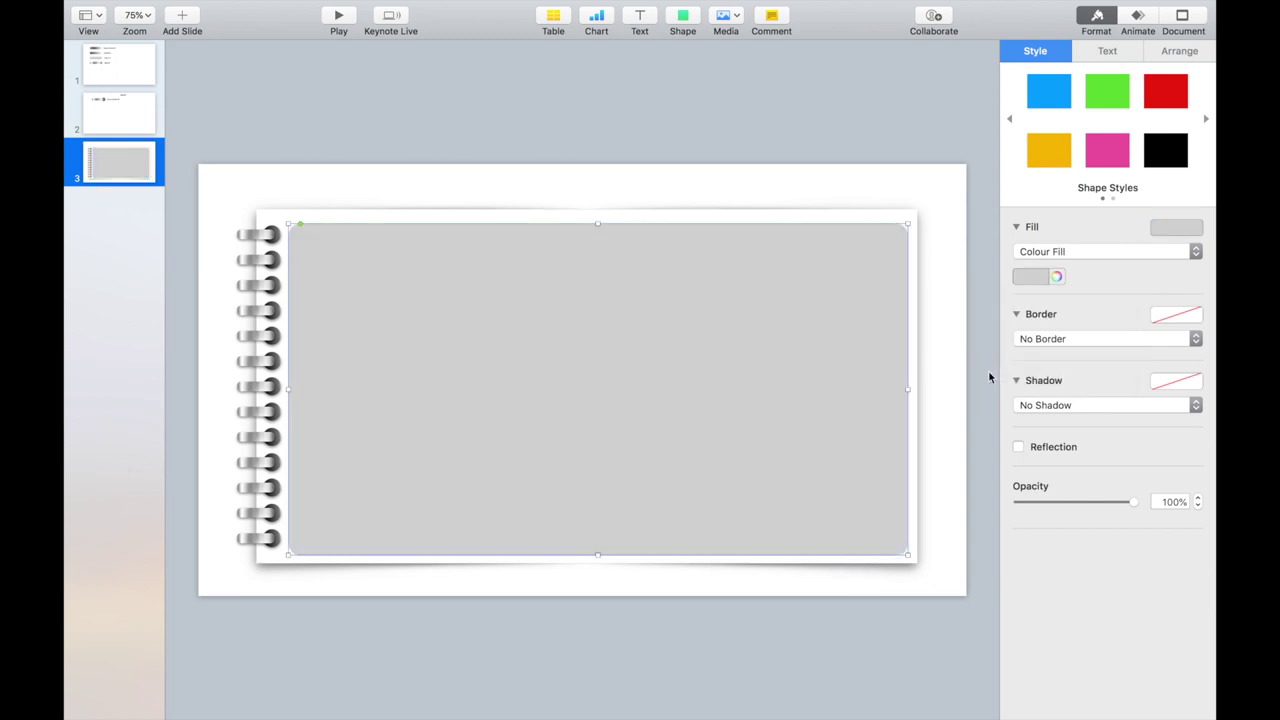
left_click(1058, 408)
left_click(1058, 418)
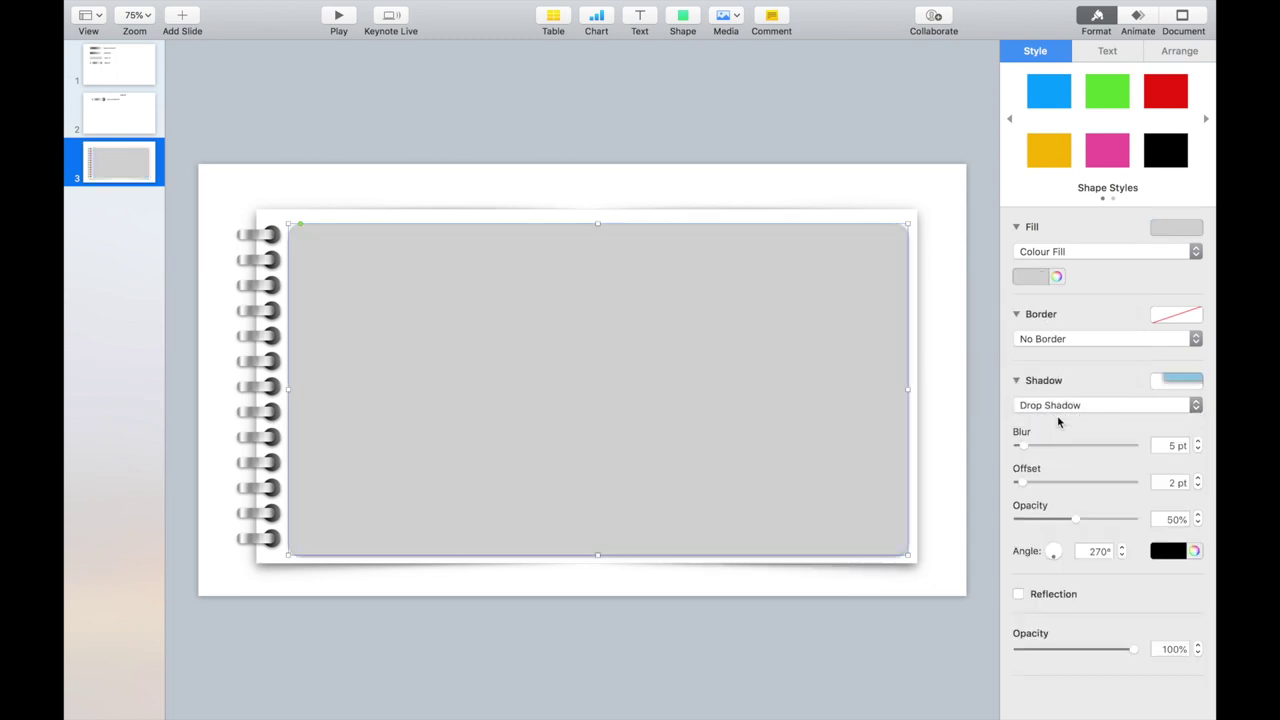
- Change the rounded rectangle's fill to a pale pinkish grey using the colour wheel
left_click(1057, 277)
left_click_drag(1124, 448, 1119, 431)
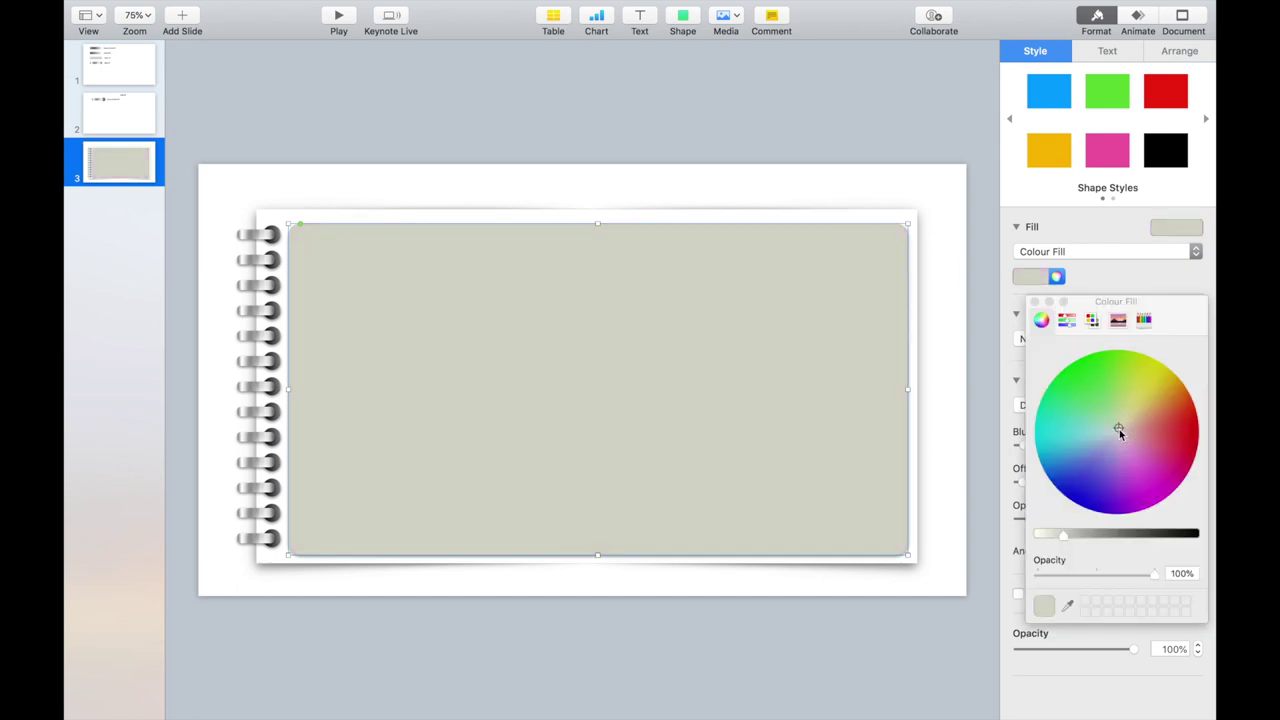
left_click(932, 204)
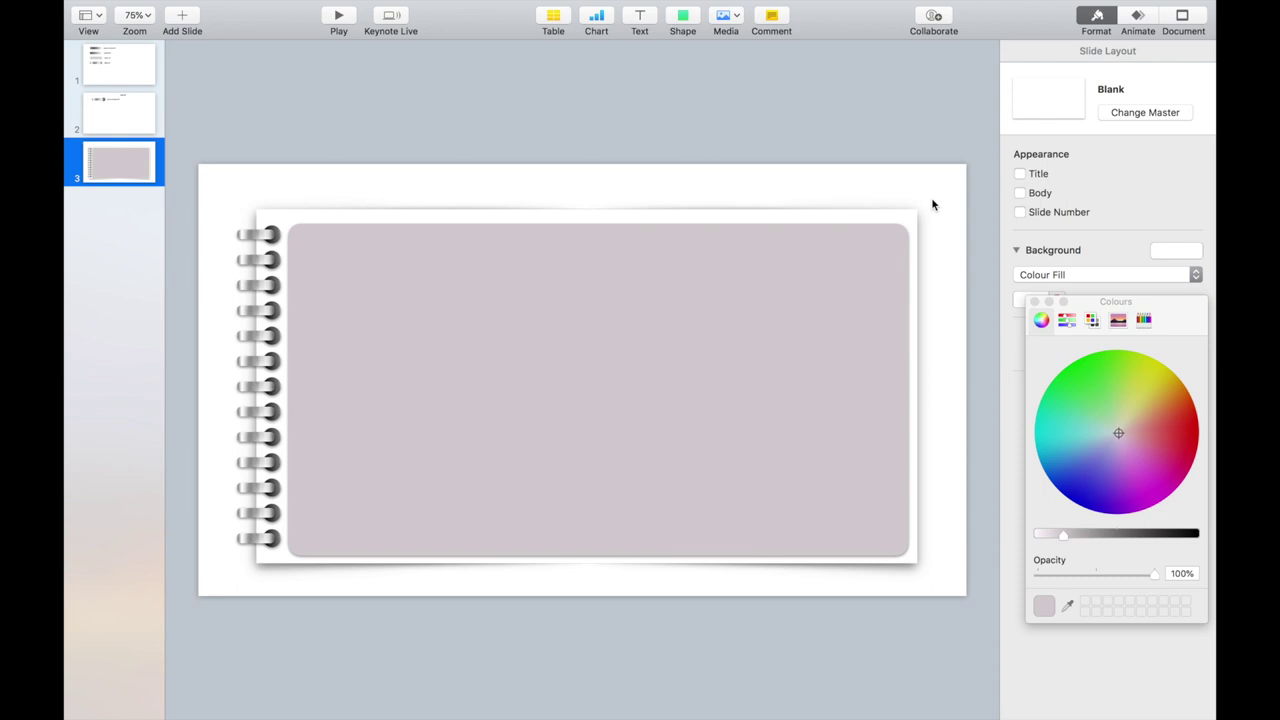
key("super+d")
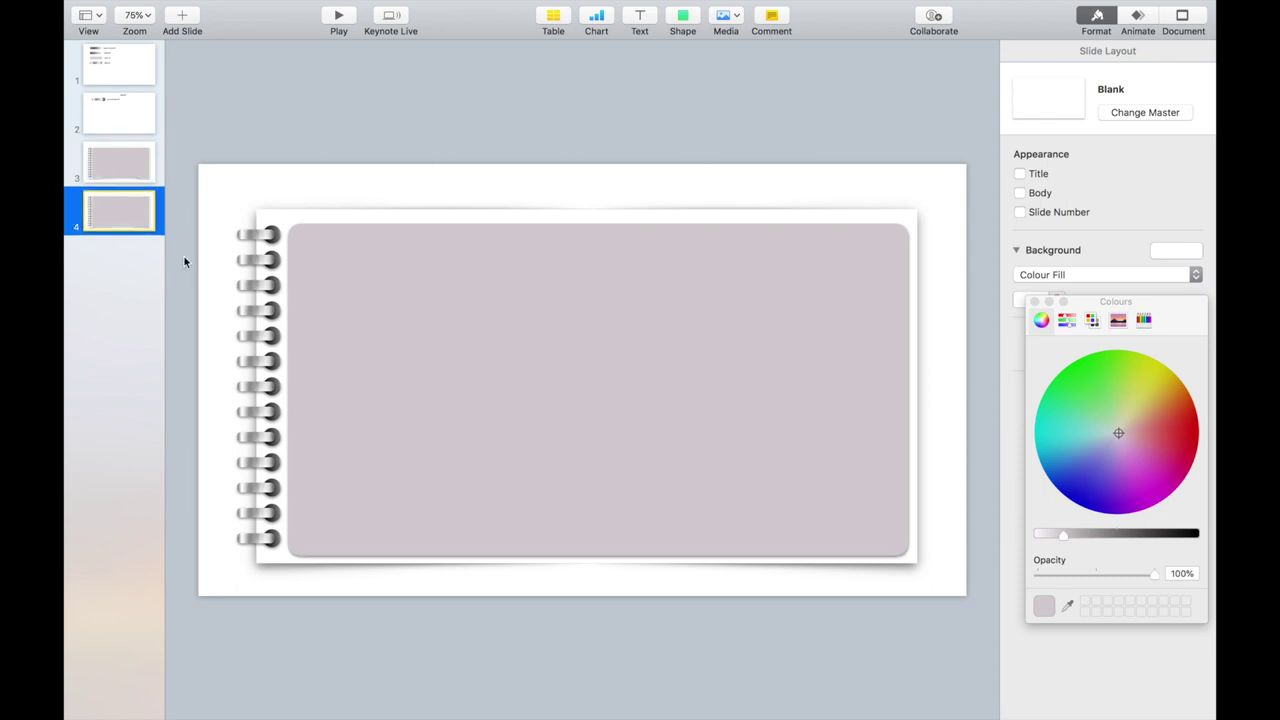
left_click(304, 242)
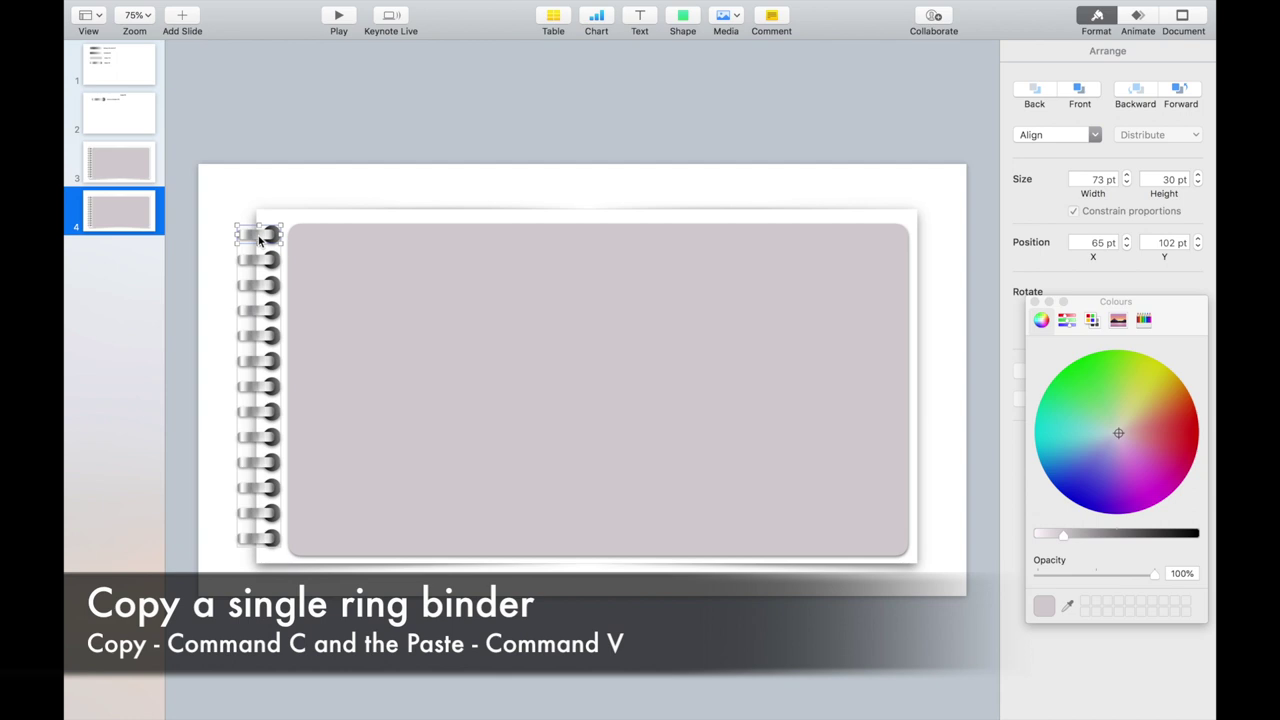
left_click(123, 214)
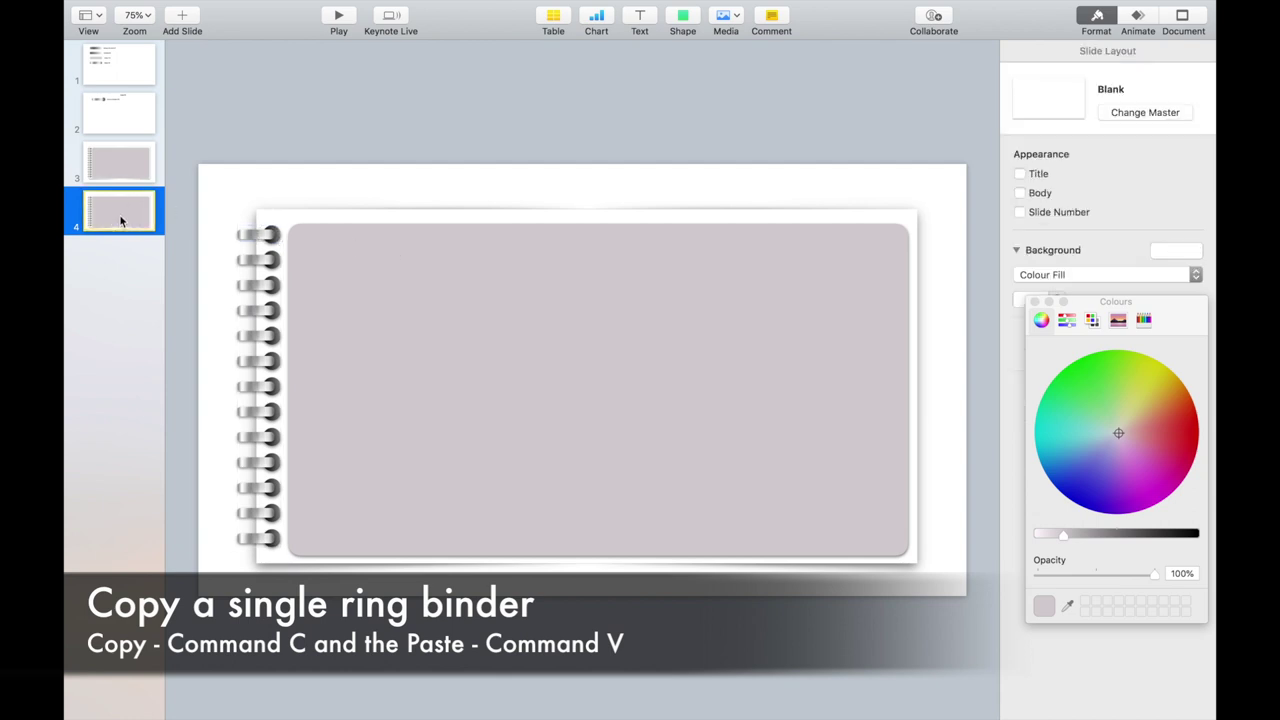
key("Delete")
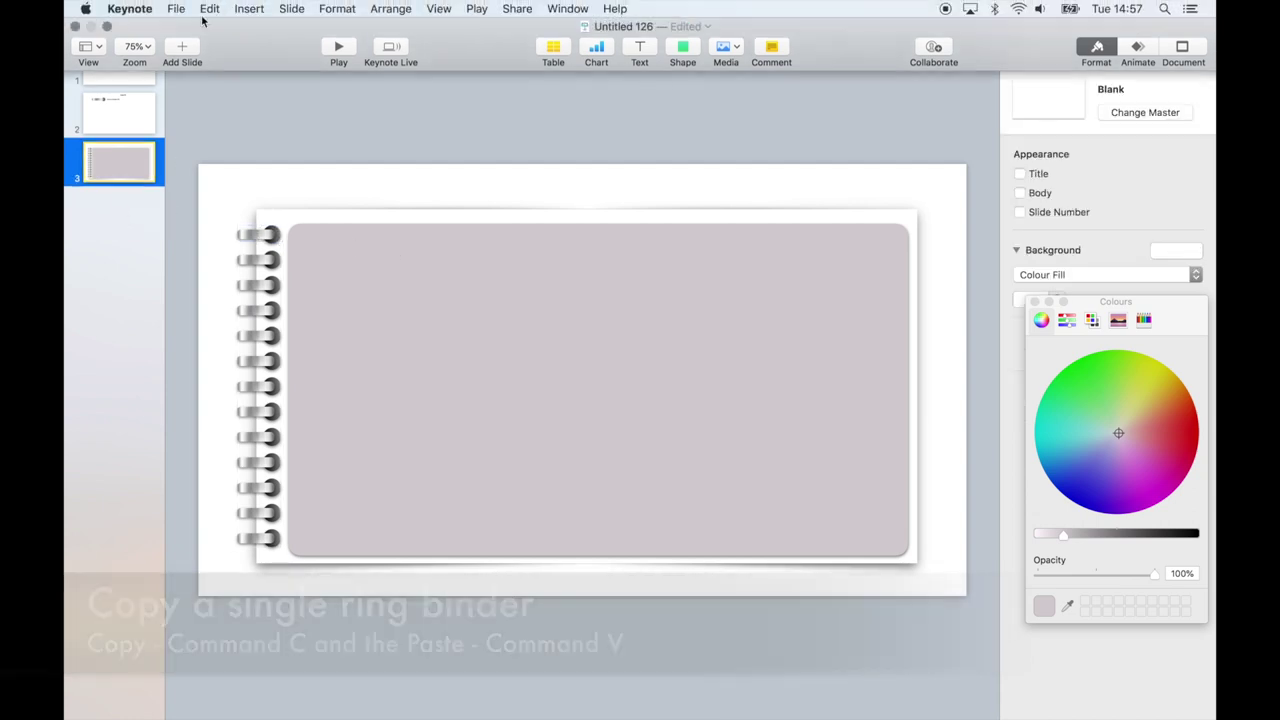
- Add a blank slide, paste a single ring onto it and enlarge the ring near the upper middle of the slide
left_click(182, 15)
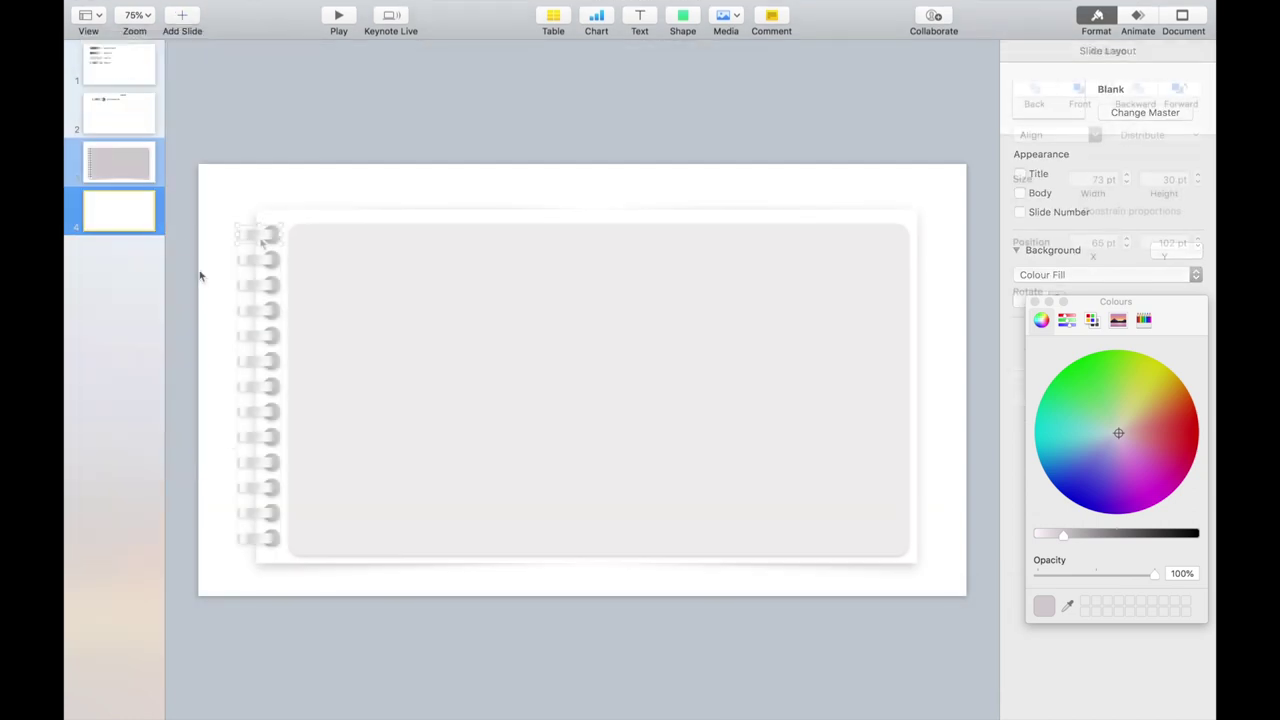
left_click(103, 218)
key("super+v")
left_click(233, 235)
left_click(257, 237)
left_click_drag(277, 249, 538, 250)
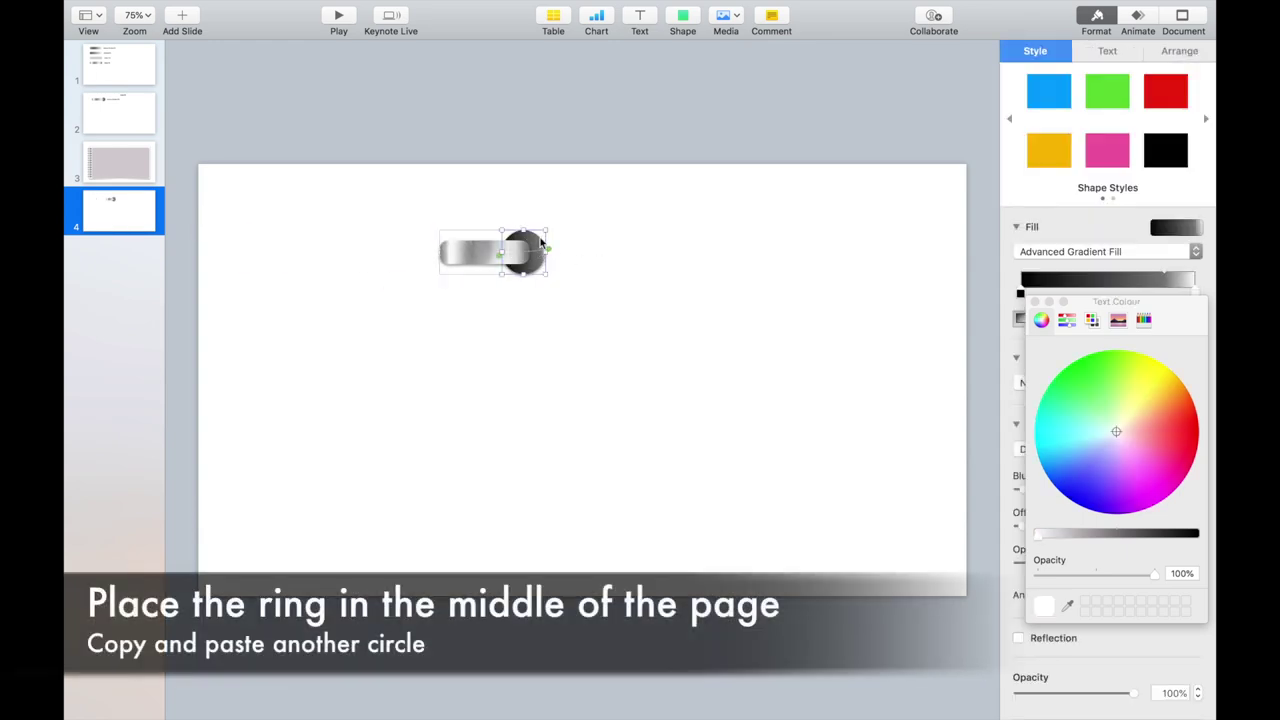
- Copy the ring's circle to the bar's left end and send the copy to the back
key("super+c")
key("super+v")
left_click_drag(528, 270, 446, 262)
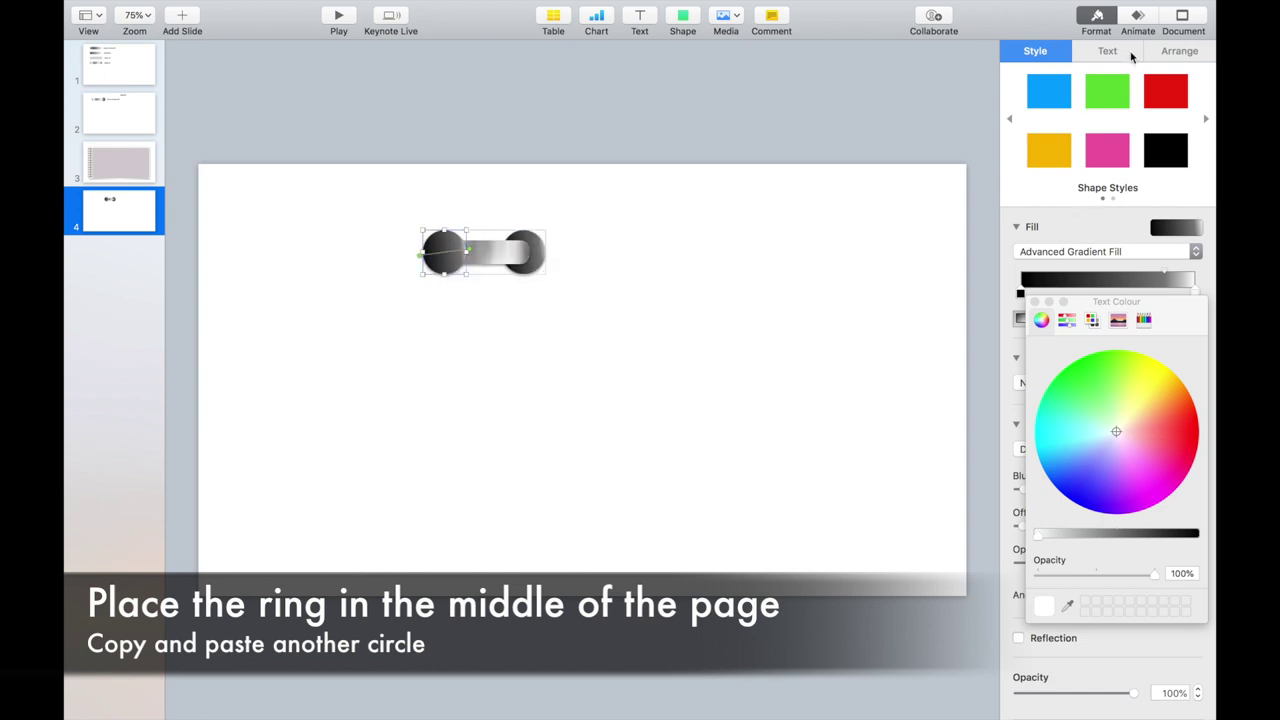
left_click(1177, 51)
left_click(1035, 92)
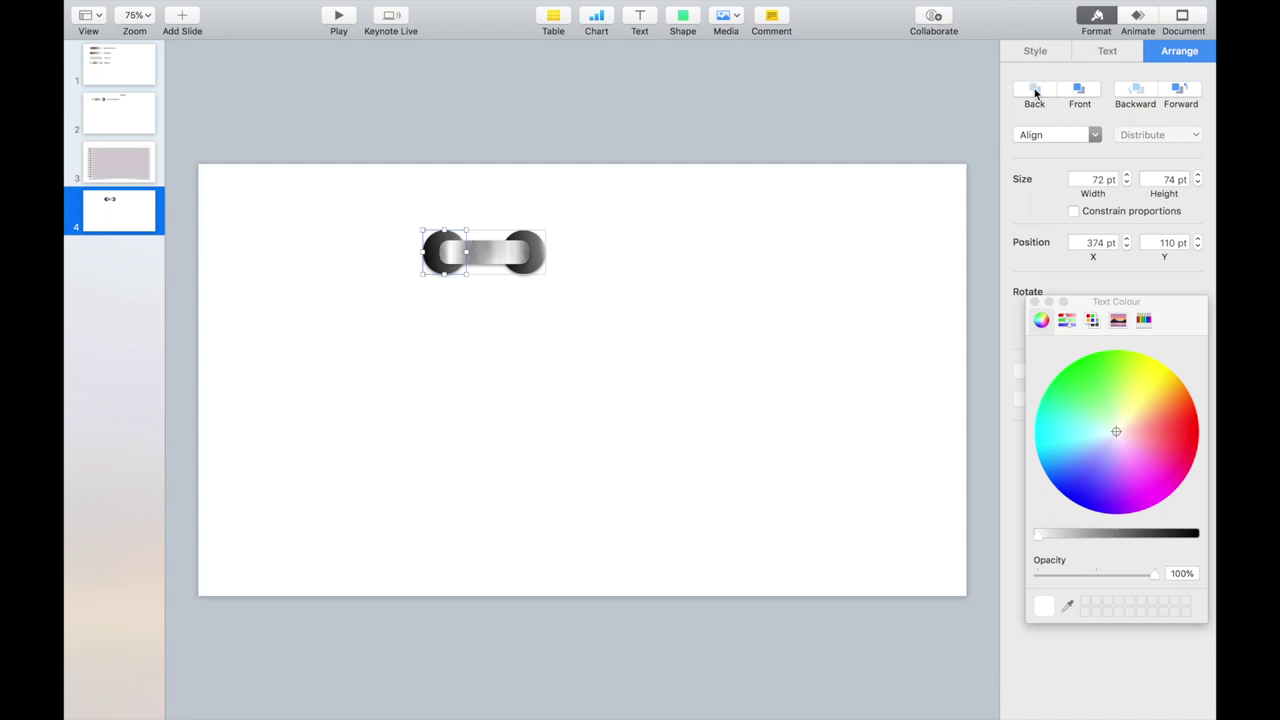
- Square off the bar's rounded corners inside the ring group and close the Colours window
double_click(448, 260)
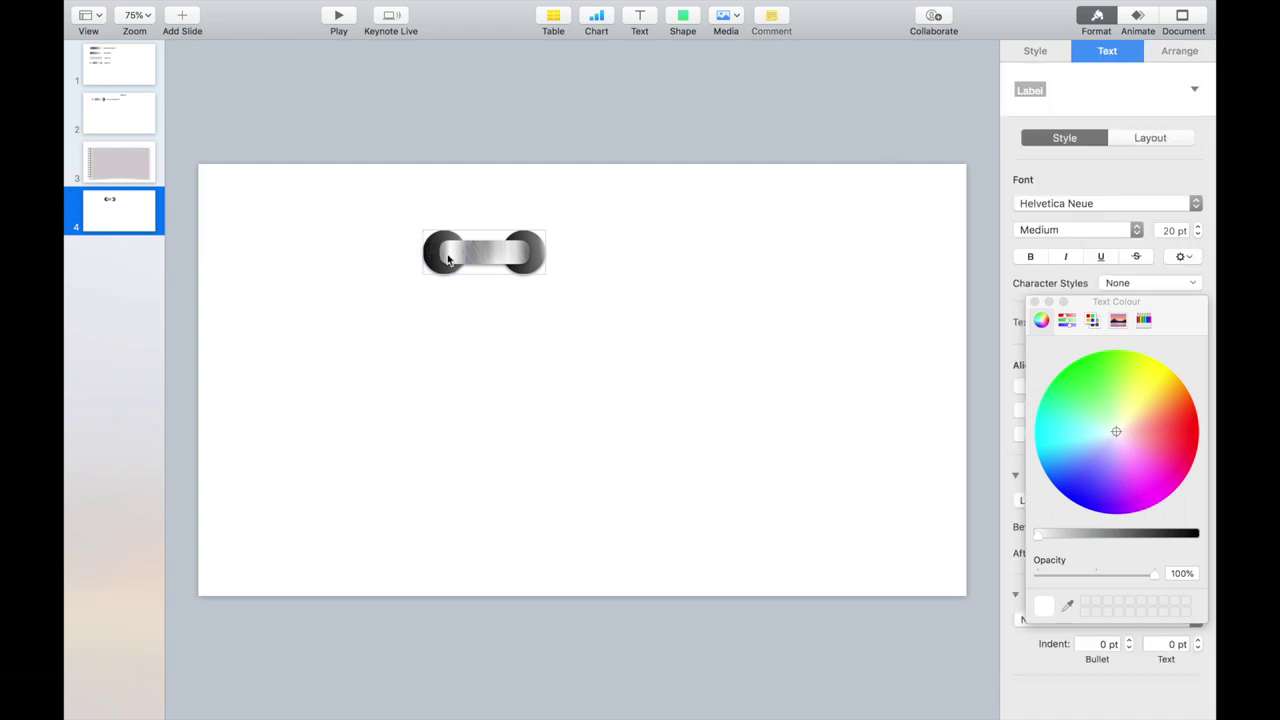
left_click(446, 277)
left_click(440, 268)
left_click(435, 255)
left_click(437, 252)
left_click_drag(445, 240, 425, 262)
left_click(423, 257)
left_click(428, 255)
left_click(432, 246)
left_click(434, 258)
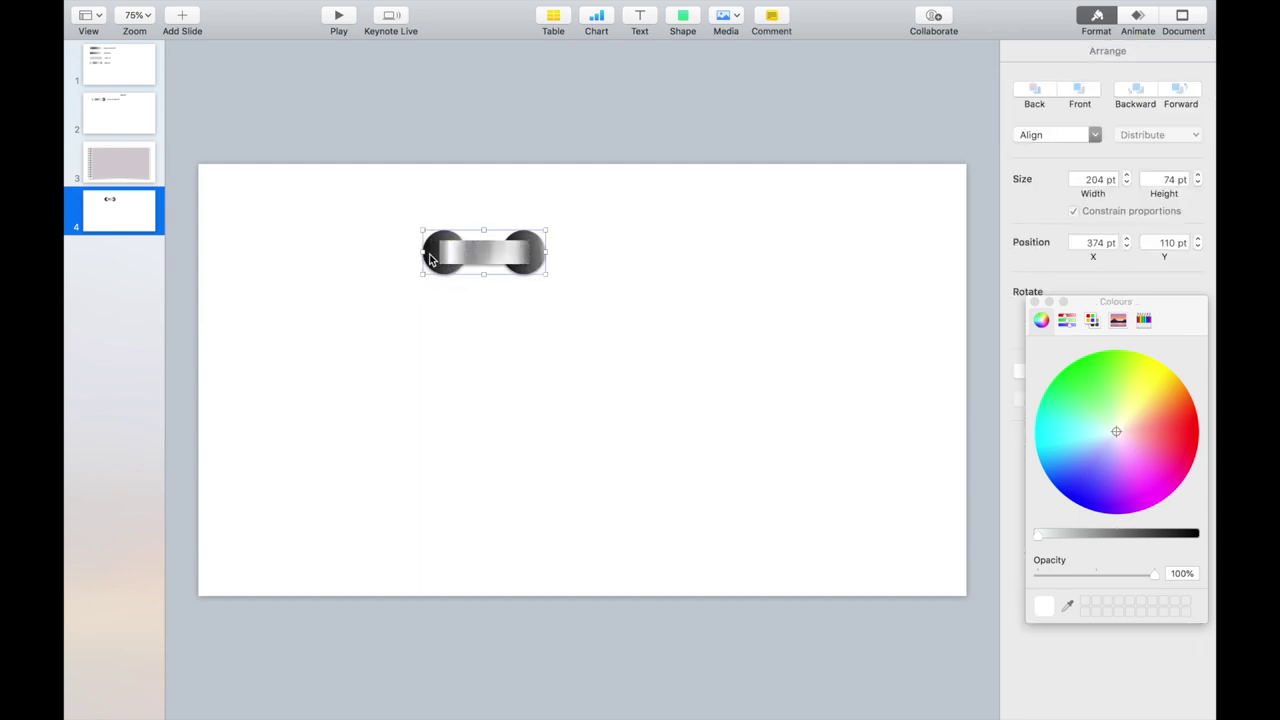
left_click(1035, 302)
- Move the bar off the circles inside the ring group and lighten the left circle by shifting its advanced gradient's midpoint towards the dark end
left_click_drag(519, 262, 471, 223)
left_click(471, 223)
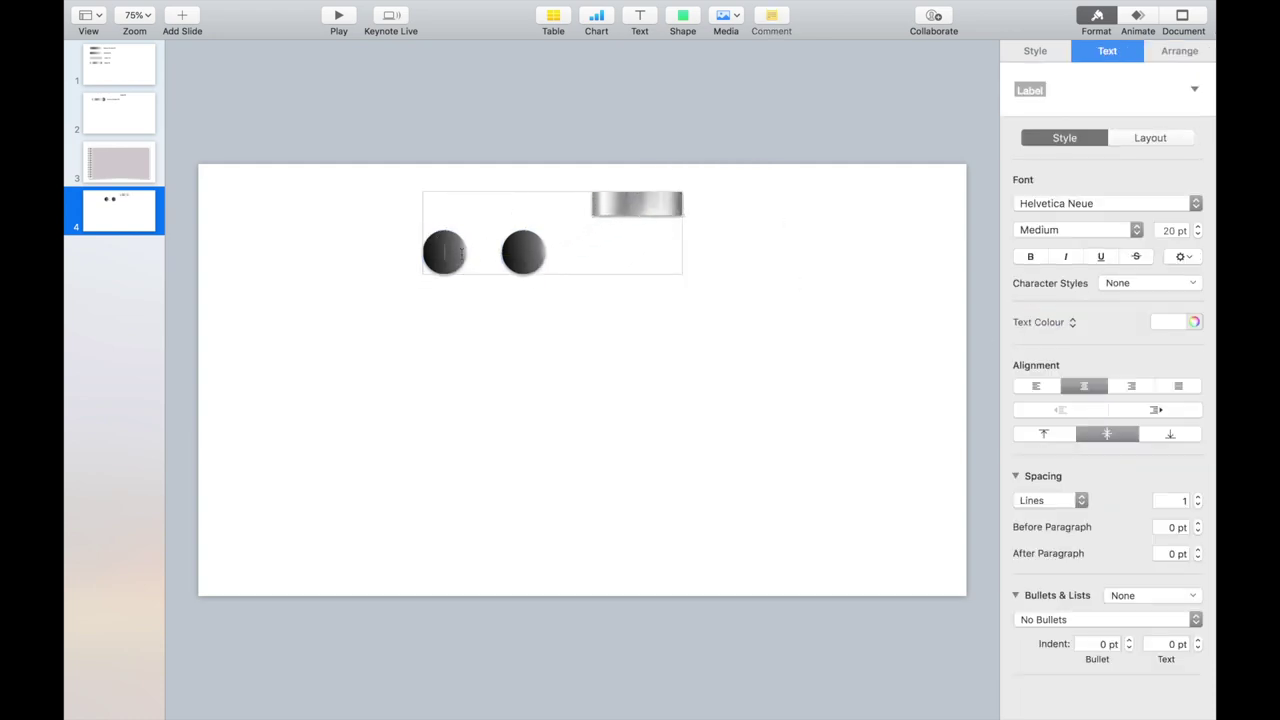
left_click(468, 258)
left_click(455, 265)
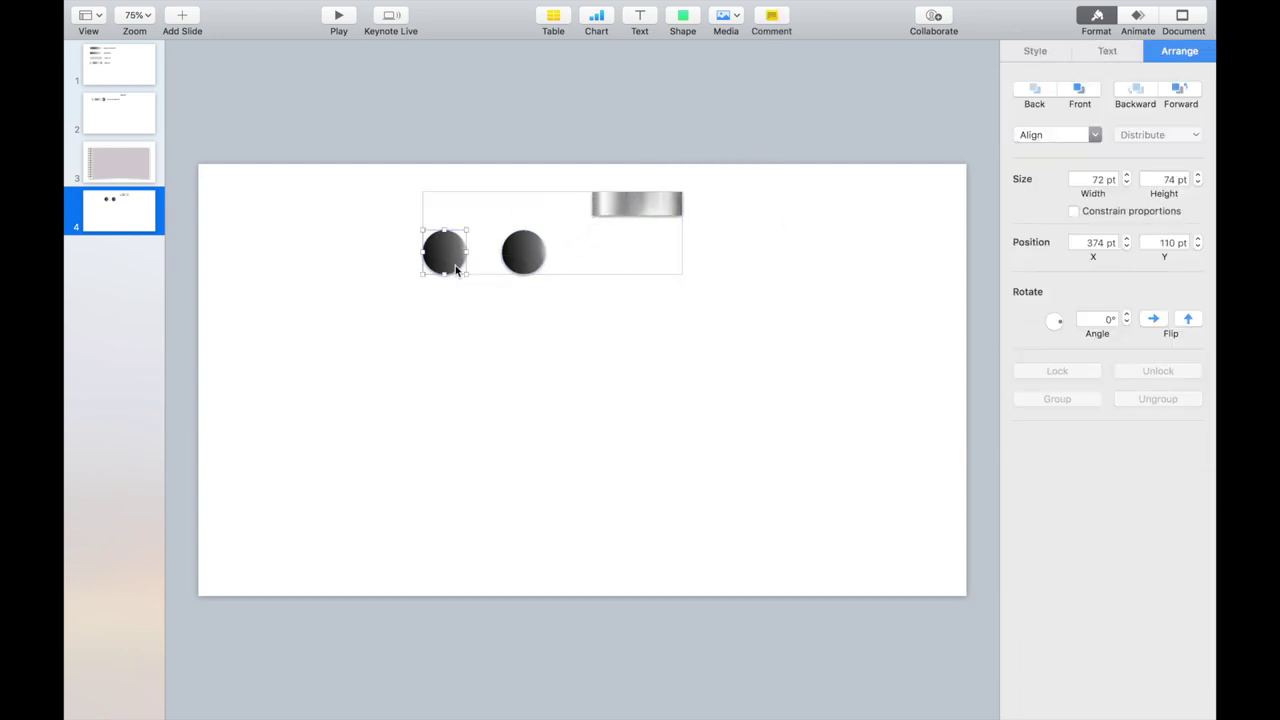
left_click(1021, 50)
mouse_move(1155, 277)
left_mouse_down()
mouse_move(1054, 297)
mouse_move(1108, 292)
left_mouse_up()
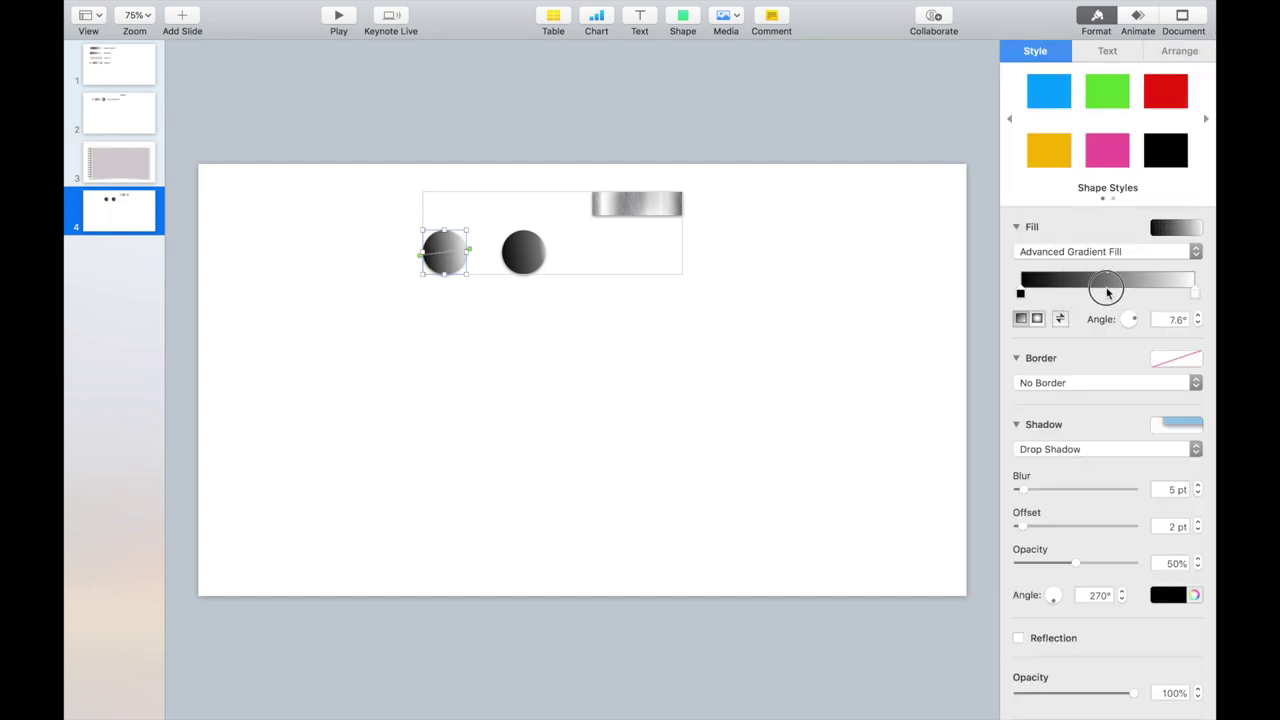
- Move the bar back across both circles, then shrink the whole ring to 98 by 28 pt near the slide's upper middle
left_click(640, 298)
left_click_drag(630, 205, 458, 250)
left_click(654, 209)
left_click(530, 252)
left_click(443, 251)
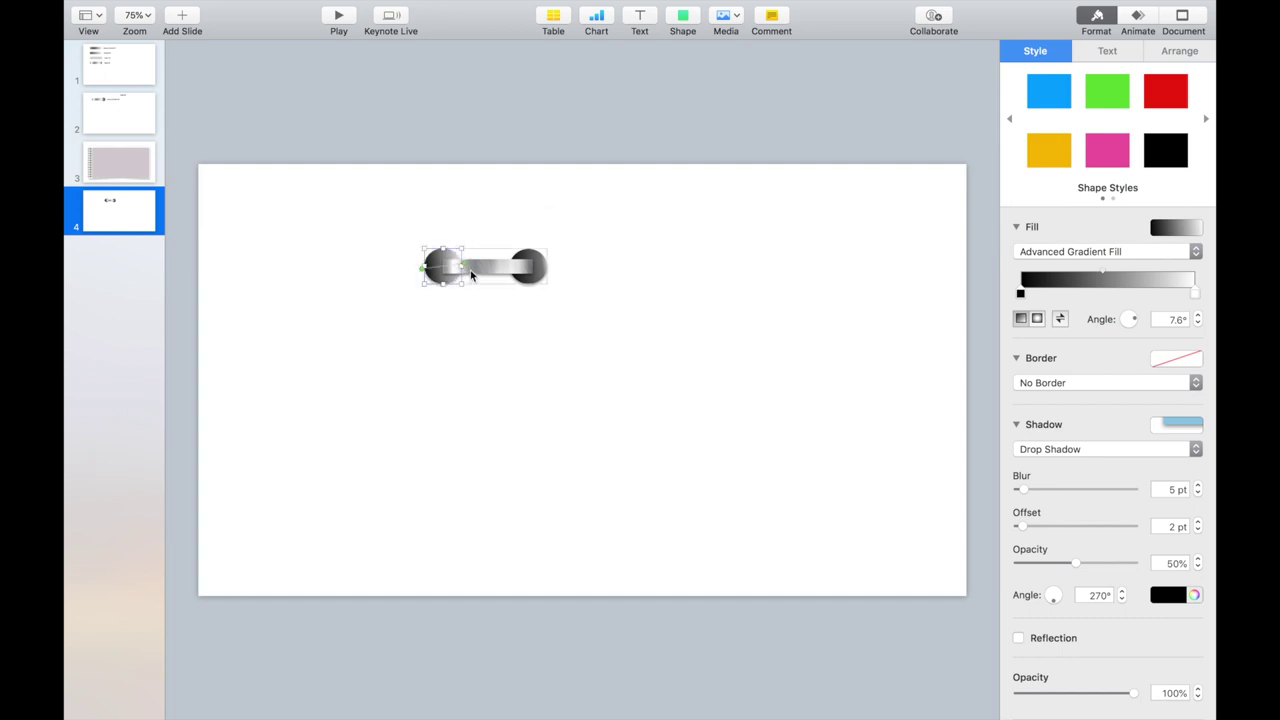
left_click(472, 269)
left_click(473, 168)
left_click_drag(500, 265, 570, 235)
- Insert a rectangle, stretch it to about 1019 by 605 pt over most of the slide and send it behind the ring
left_click(682, 15)
left_click(677, 140)
left_click_drag(610, 347, 990, 138)
left_click_drag(857, 210, 591, 266)
left_click_drag(720, 464, 897, 558)
left_click(1172, 51)
left_click(1036, 92)
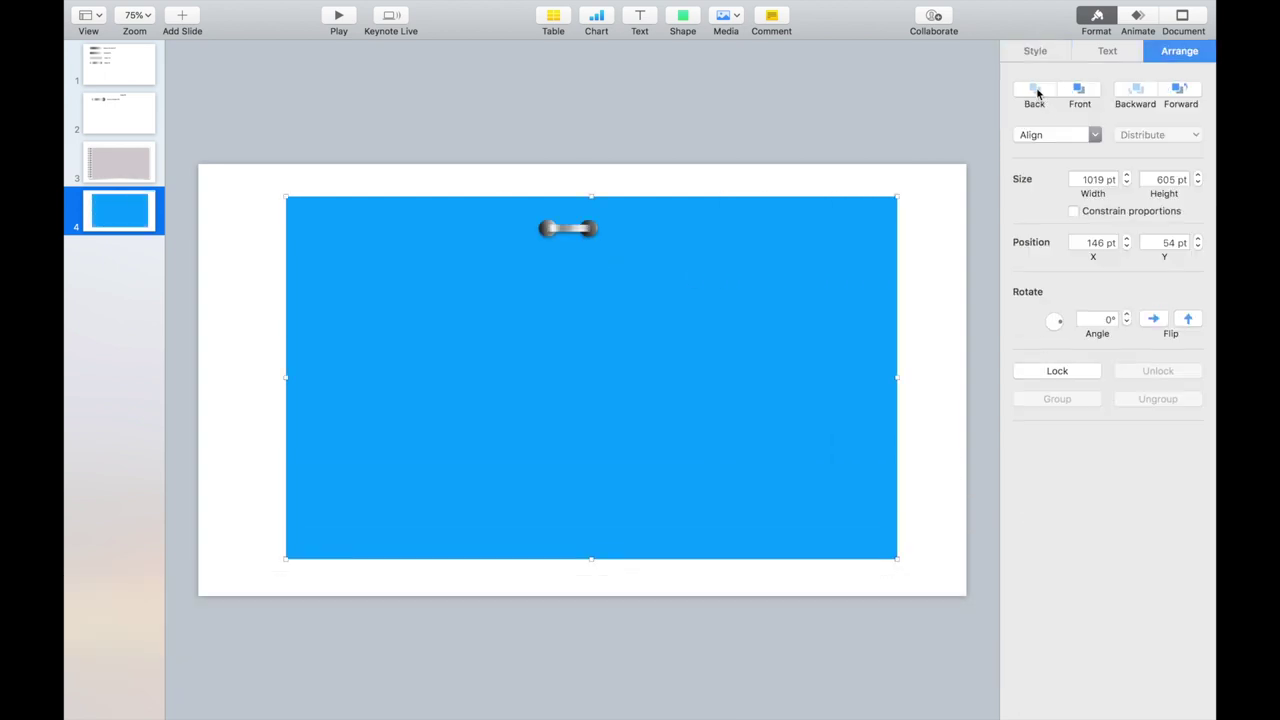
- Fill the large rectangle with white and give it a curved shadow
left_click(1035, 51)
left_click(1032, 276)
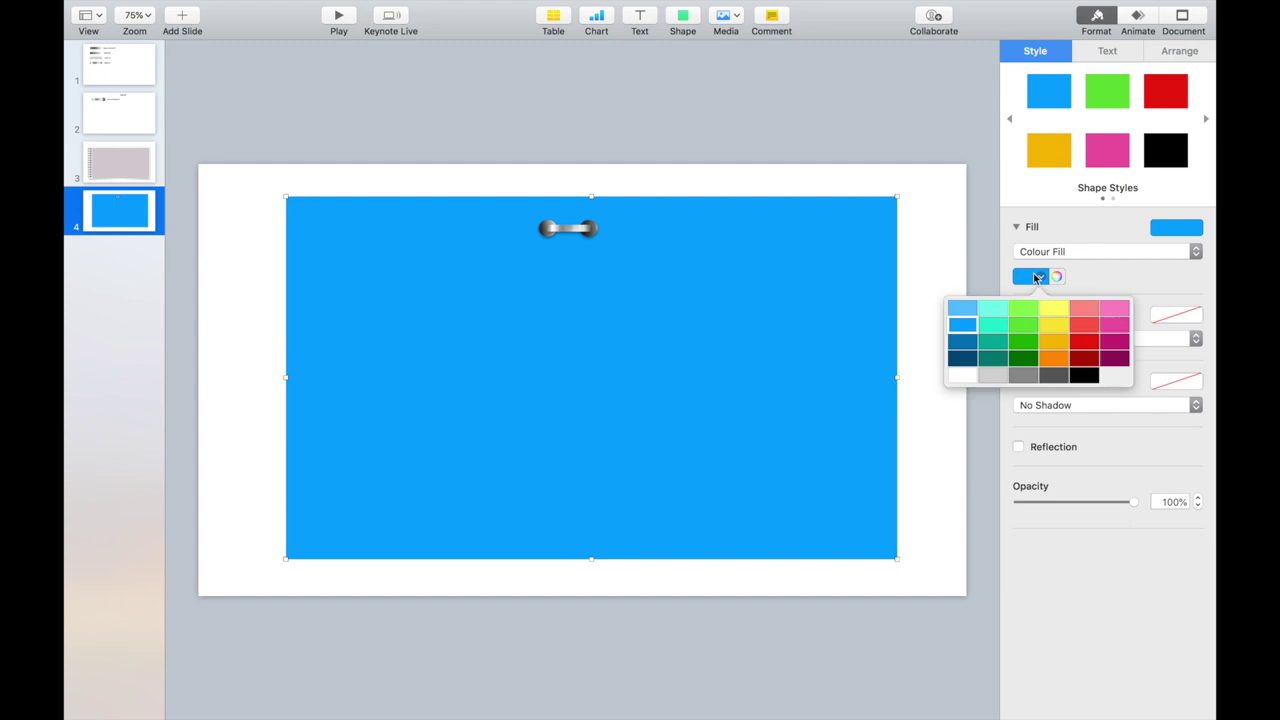
left_click(966, 378)
left_click(1025, 405)
left_click(1045, 446)
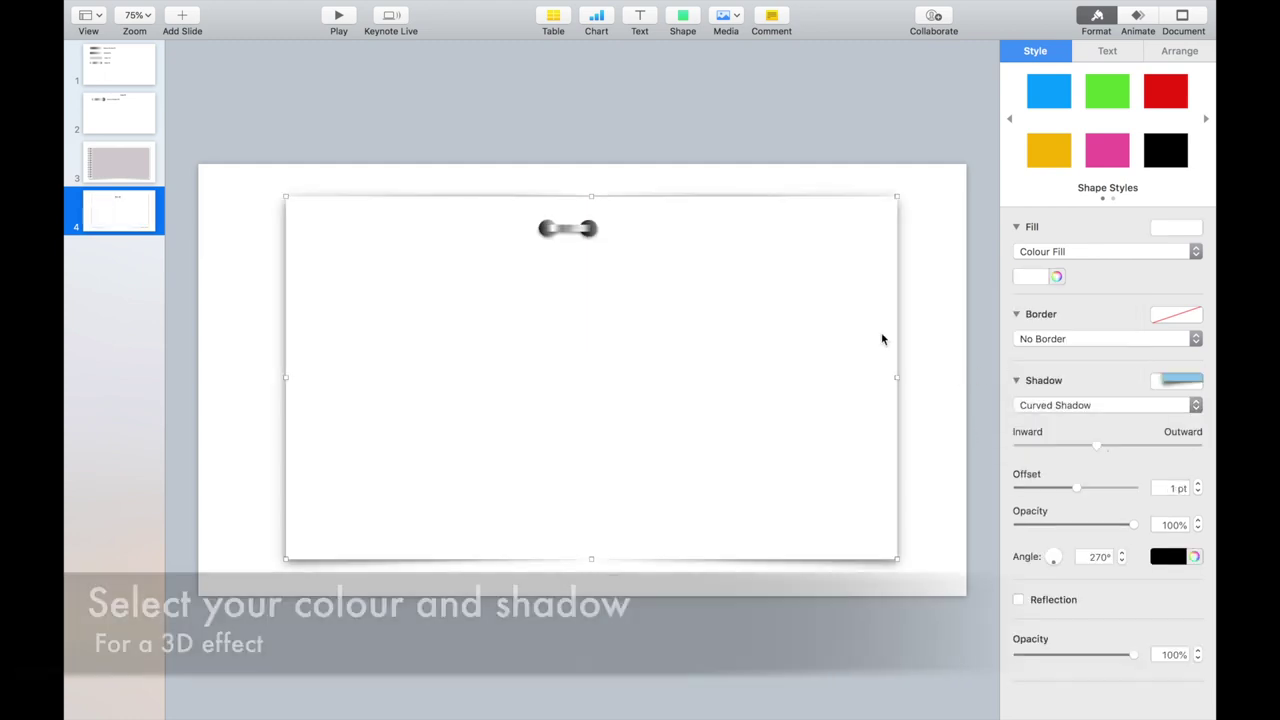
left_click(917, 271)
- Centre the ring near the page's upper edge and add a vertical line running from the page's top edge to its bottom edge
left_click_drag(575, 230, 593, 231)
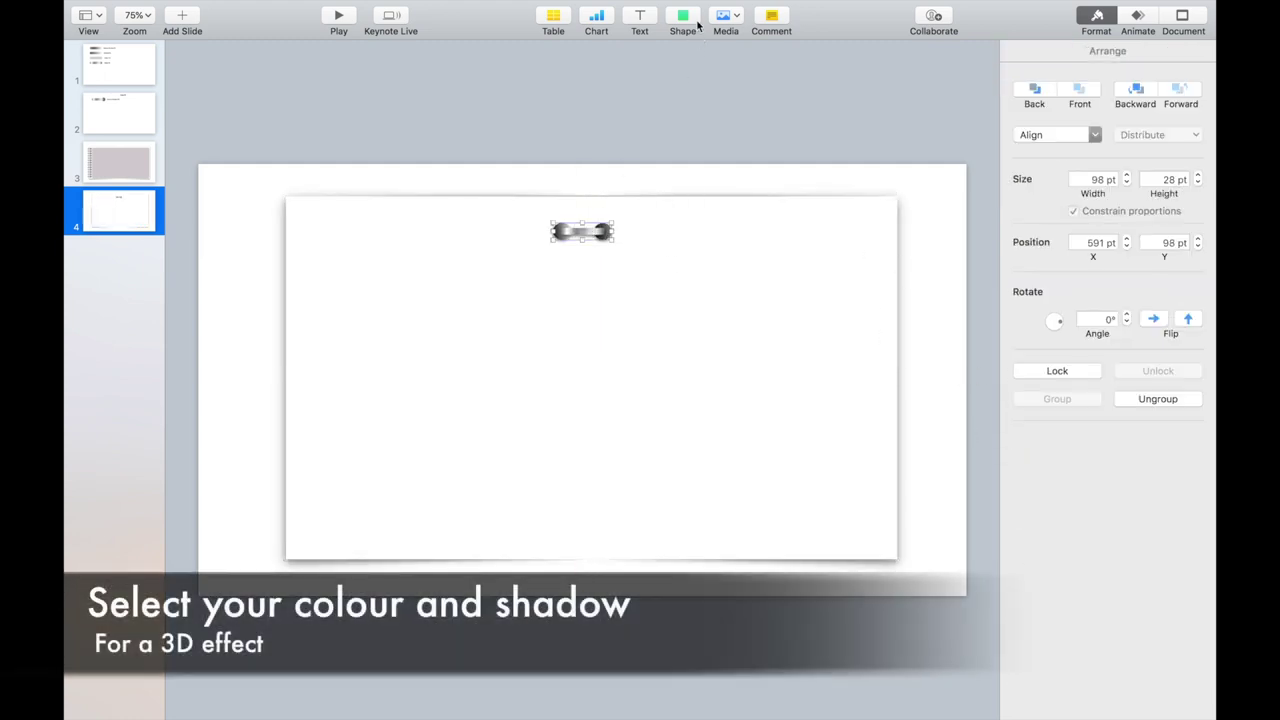
left_click(683, 18)
left_click(680, 96)
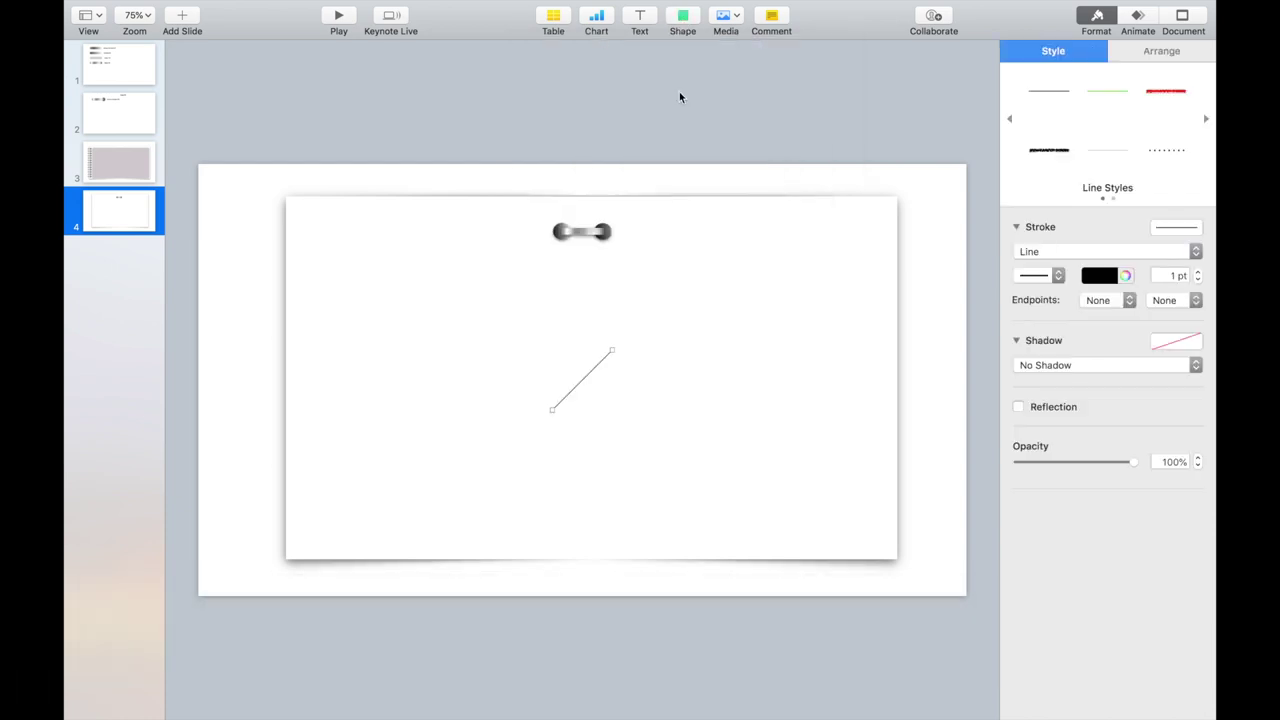
left_click_drag(614, 351, 576, 199)
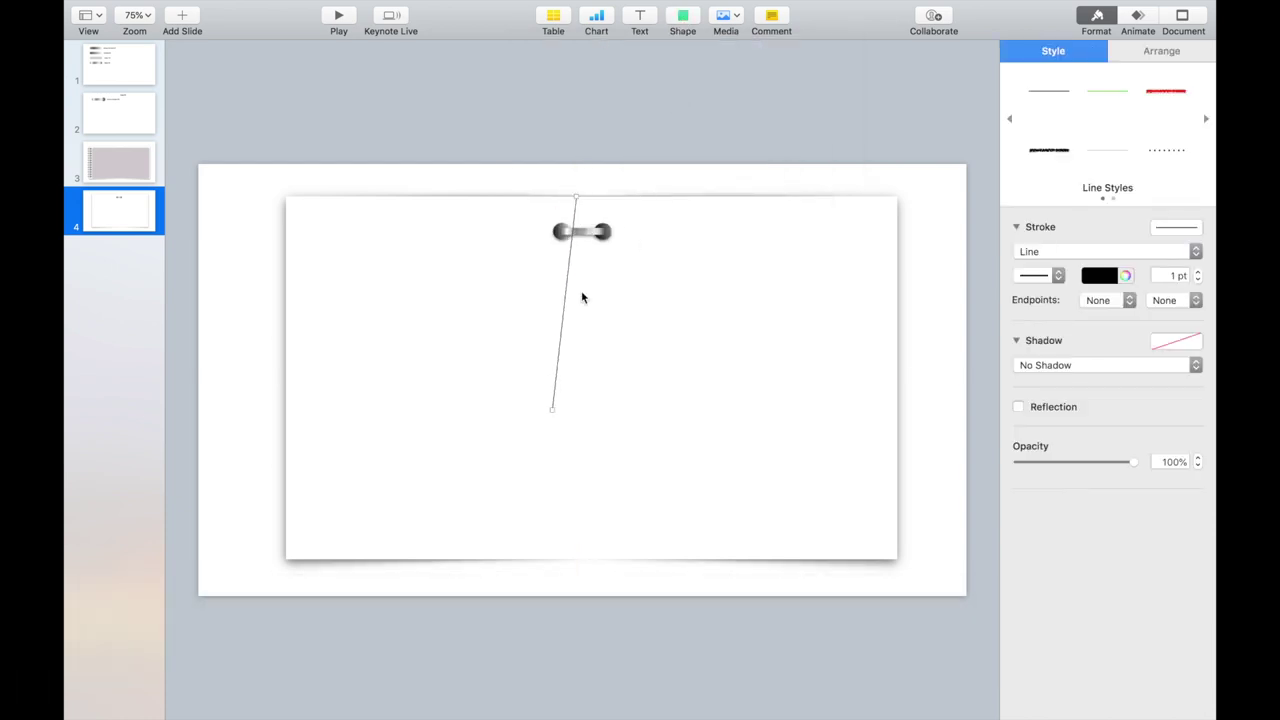
left_click_drag(551, 410, 577, 551)
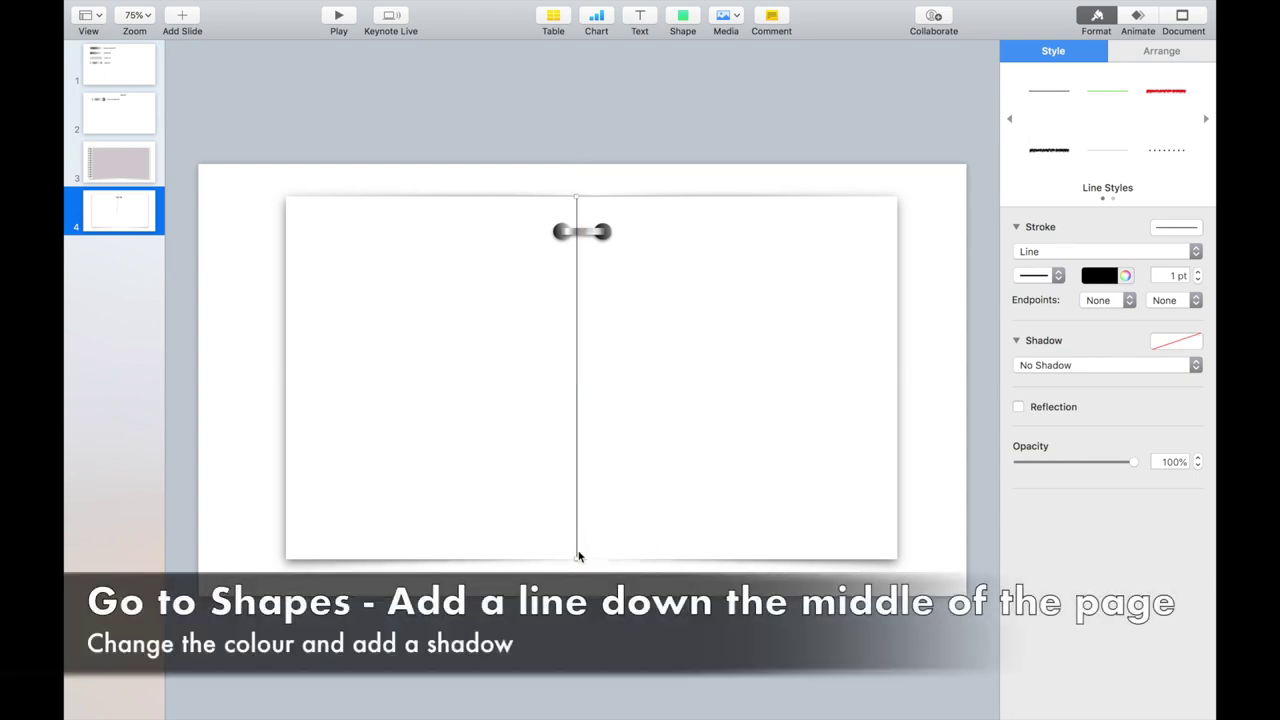
left_click(590, 570)
- Shift the vertical line to the ring's centre and pull in the page's right edge to make both halves about equally wide
left_click_drag(576, 486, 581, 484)
left_click(897, 420)
left_click_drag(896, 377, 872, 377)
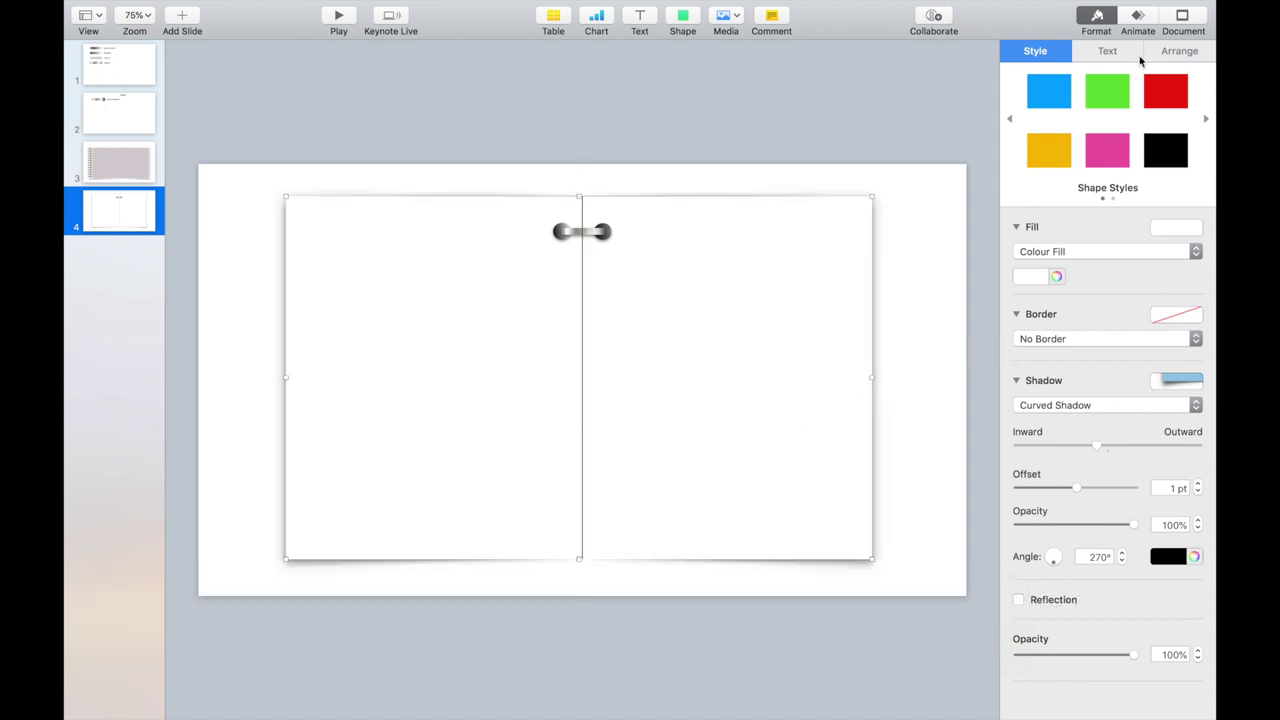
- Colour the centre line light grey and give it a drop shadow with about 77% opacity
left_click(583, 313)
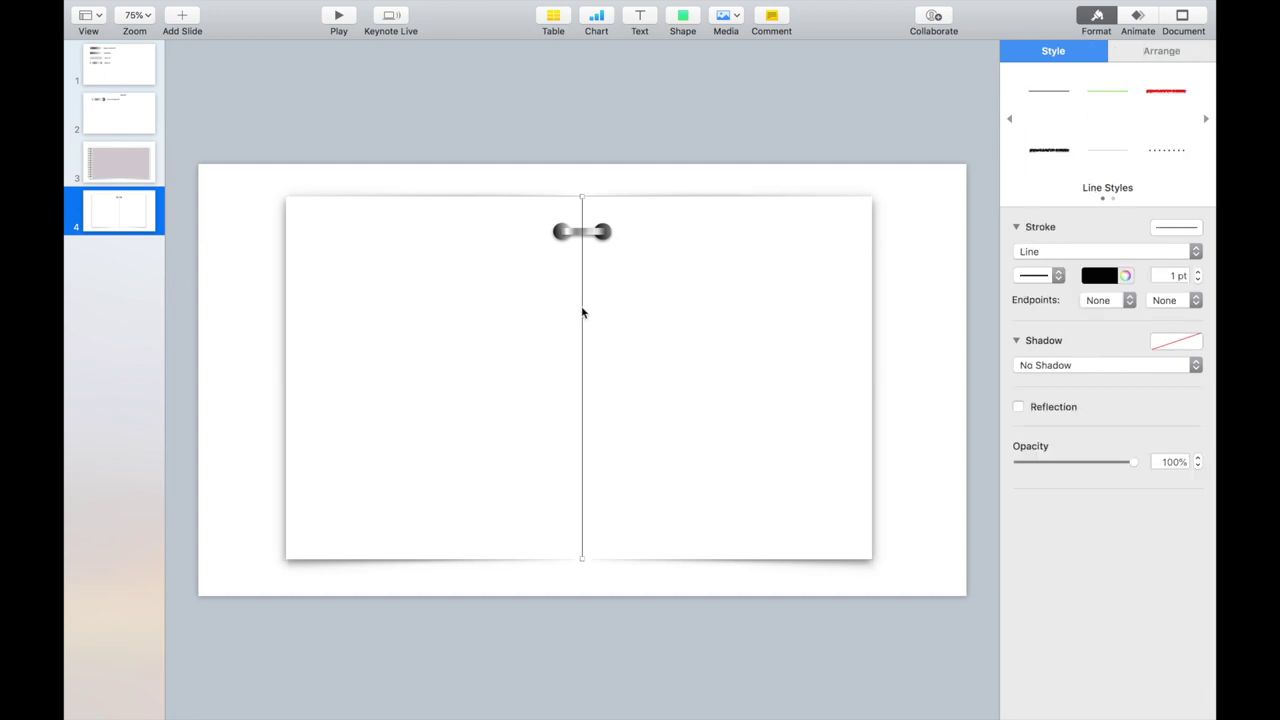
left_click(1117, 276)
left_click(1068, 372)
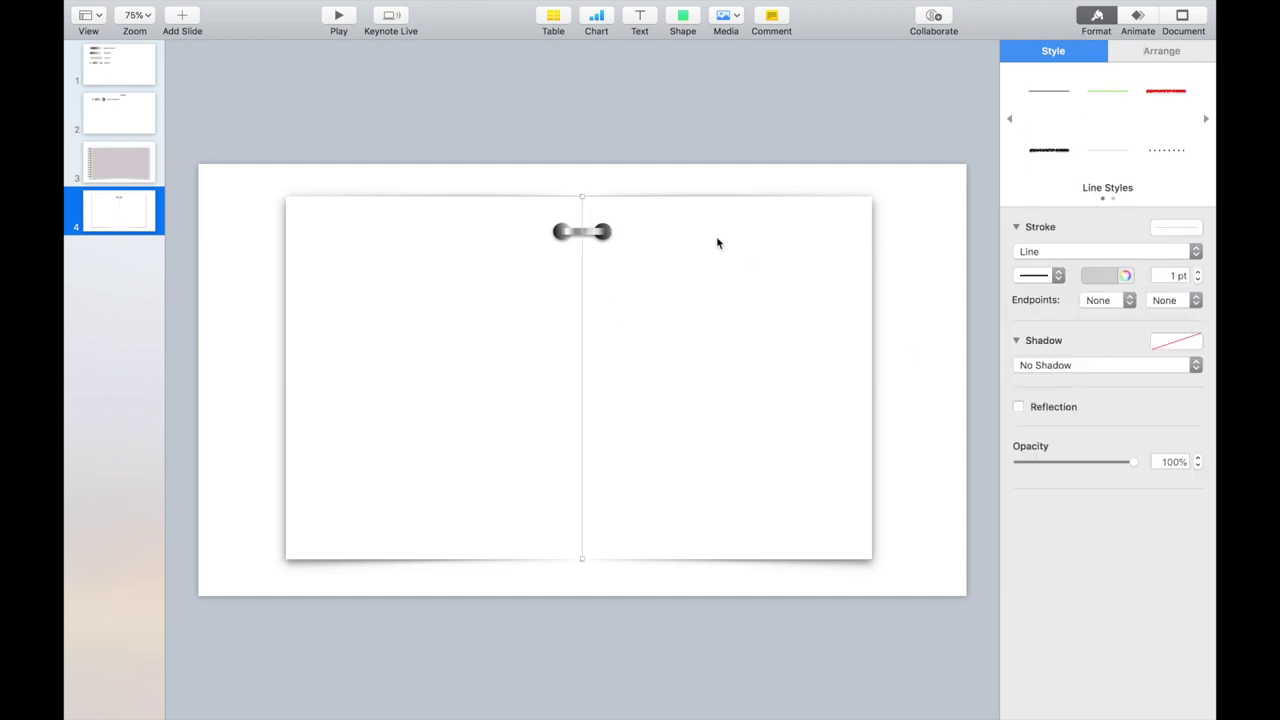
left_click(593, 236)
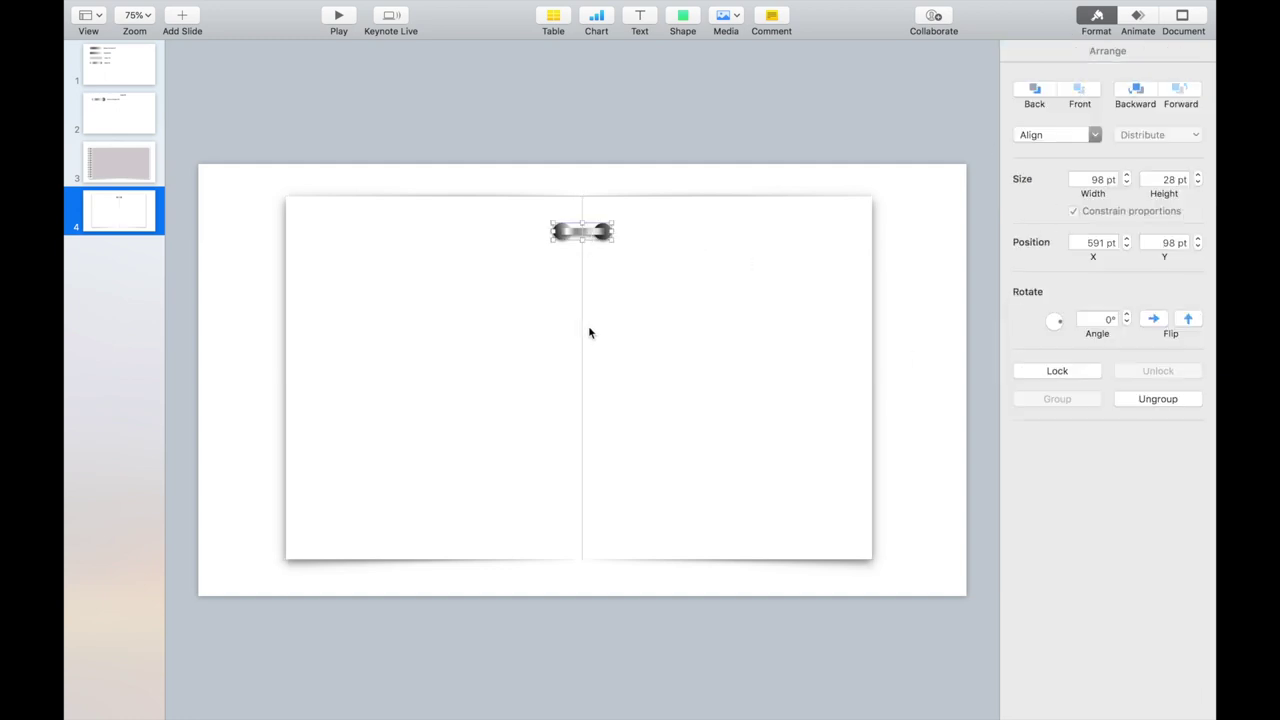
left_click(583, 336)
left_click(1078, 365)
left_click(1074, 379)
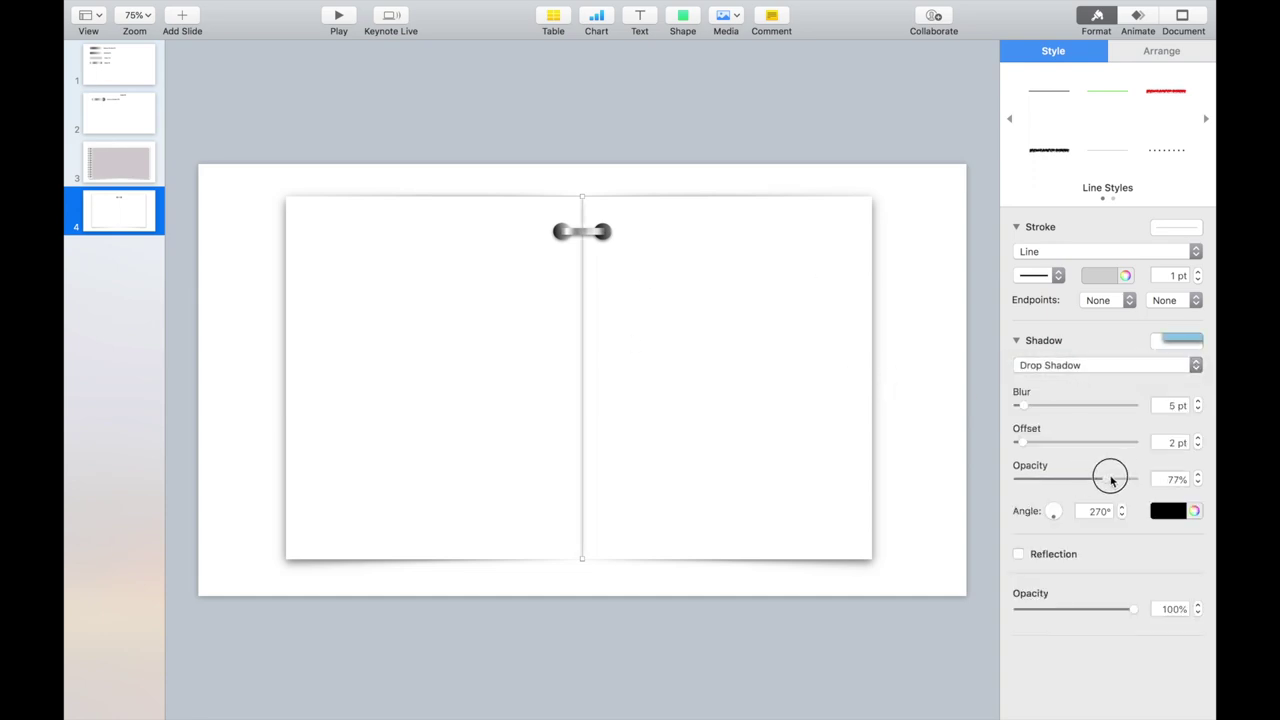
- Duplicate the ring down the centre line to form a column of nine evenly spaced rings
left_click(606, 232)
left_click_drag(601, 240, 586, 486)
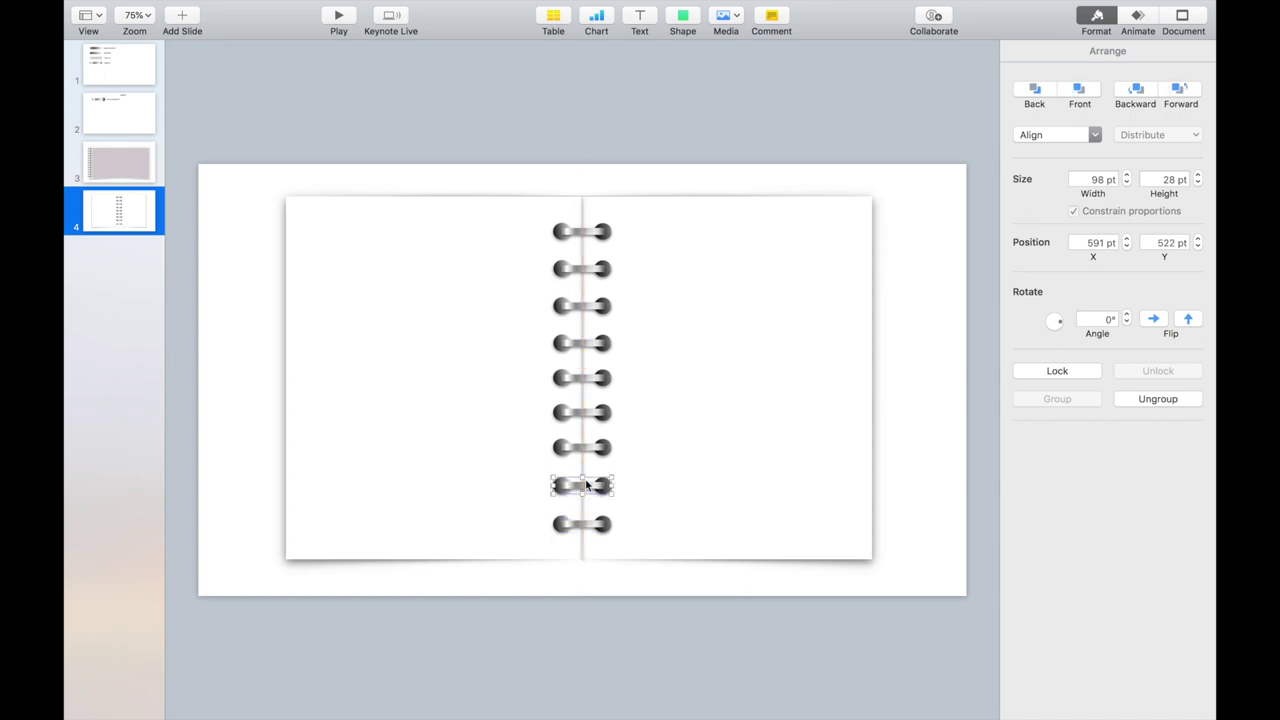
- Widen the page on both sides to nearly fill the slide's width, then return to slide 3
left_click(300, 208)
left_click_drag(287, 198, 240, 197)
left_click_drag(873, 197, 945, 193)
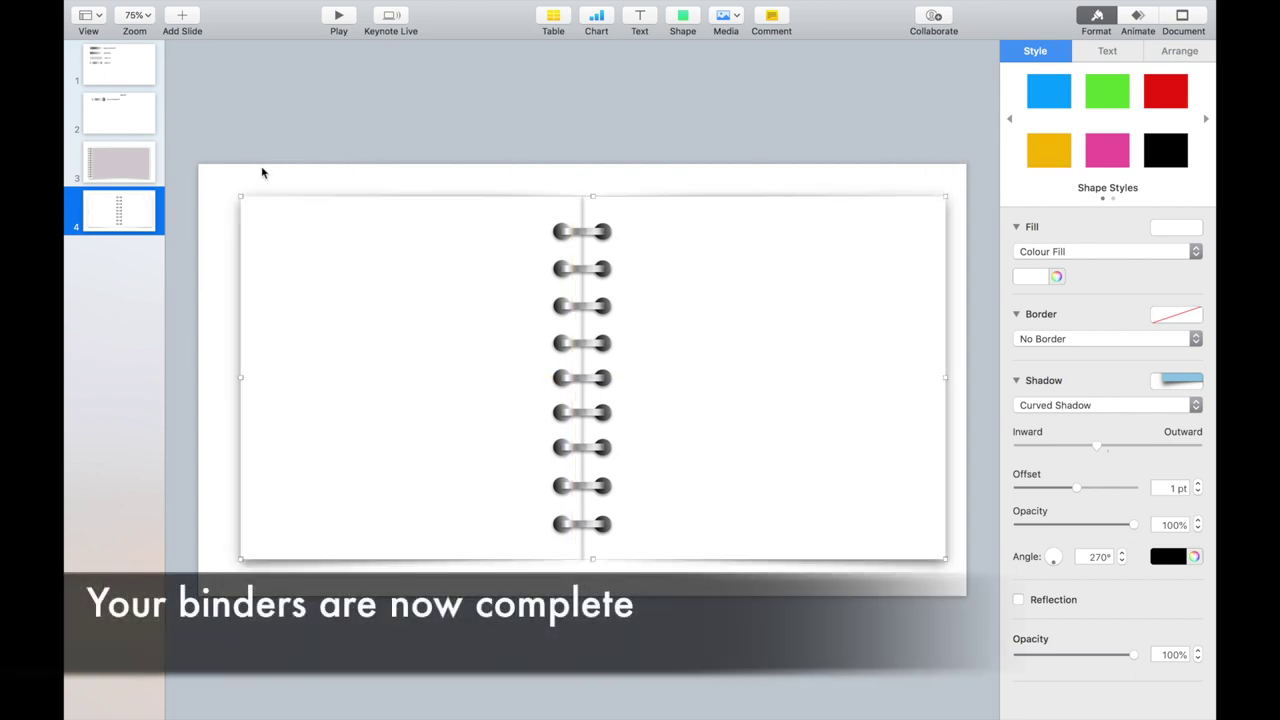
left_click(133, 167)
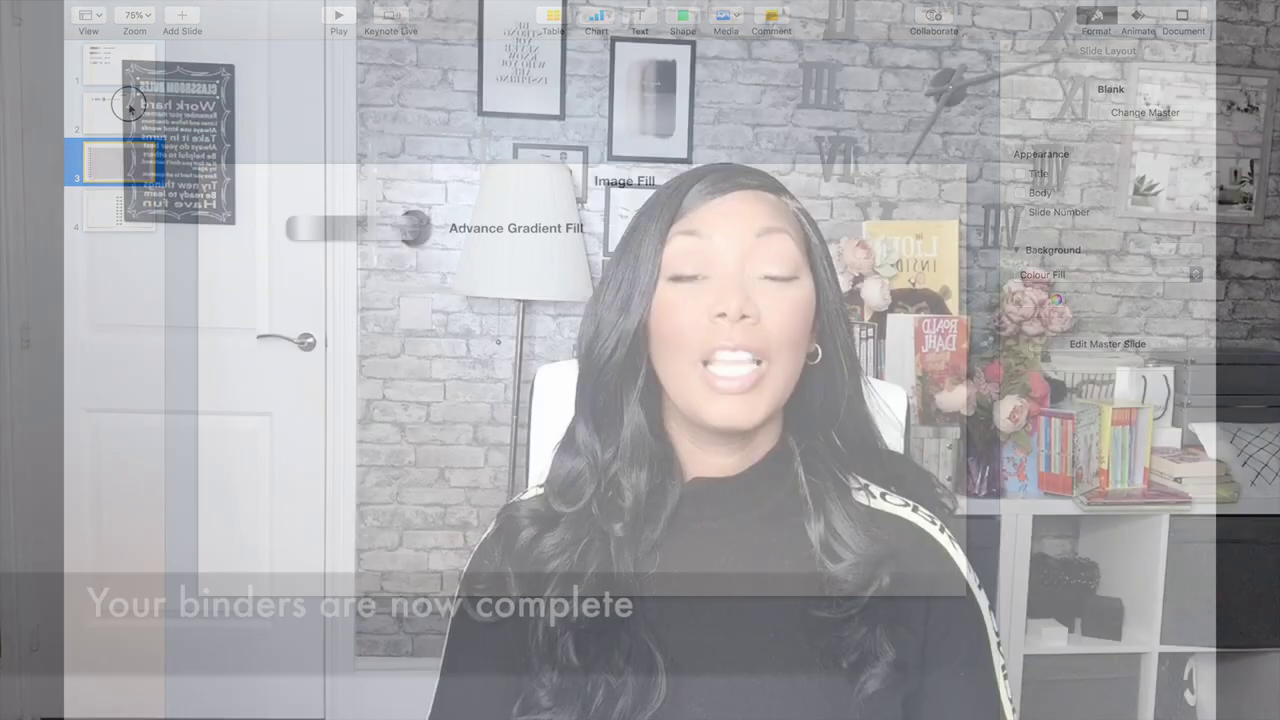